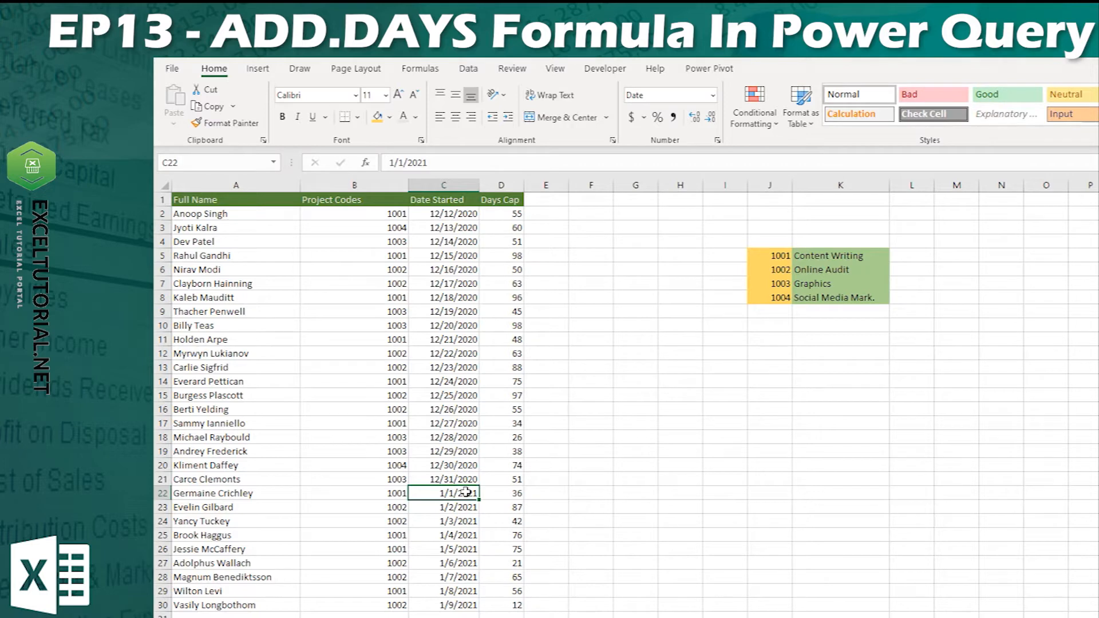
Step: Examine the project code key beside the table and the names, start dates and day caps in the data
left_click_drag(820, 255, 829, 302)
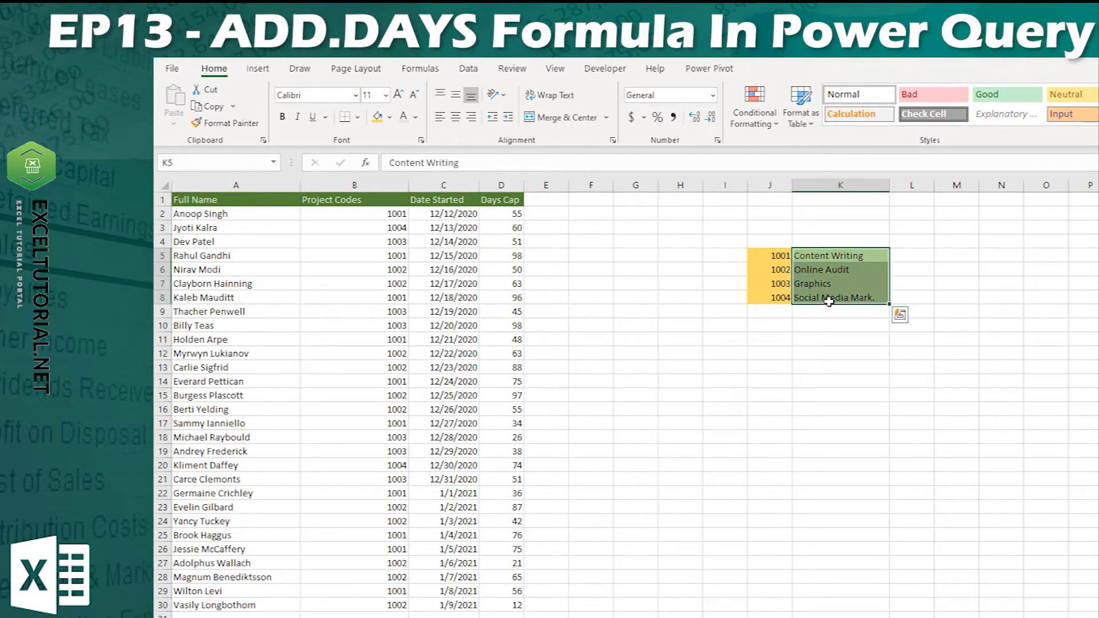
left_click_drag(457, 214, 473, 408)
left_click(491, 211)
mouse_move(513, 209)
left_mouse_down()
mouse_move(484, 277)
mouse_move(499, 198)
mouse_move(508, 216)
left_mouse_up()
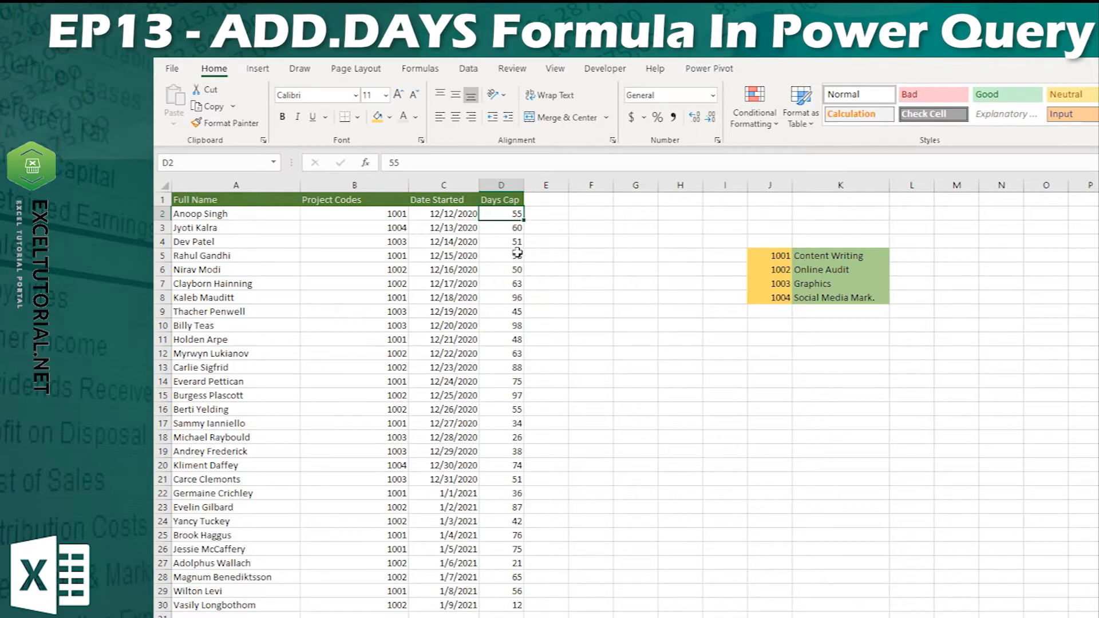
left_click(236, 226)
left_click(252, 298)
left_click(264, 340)
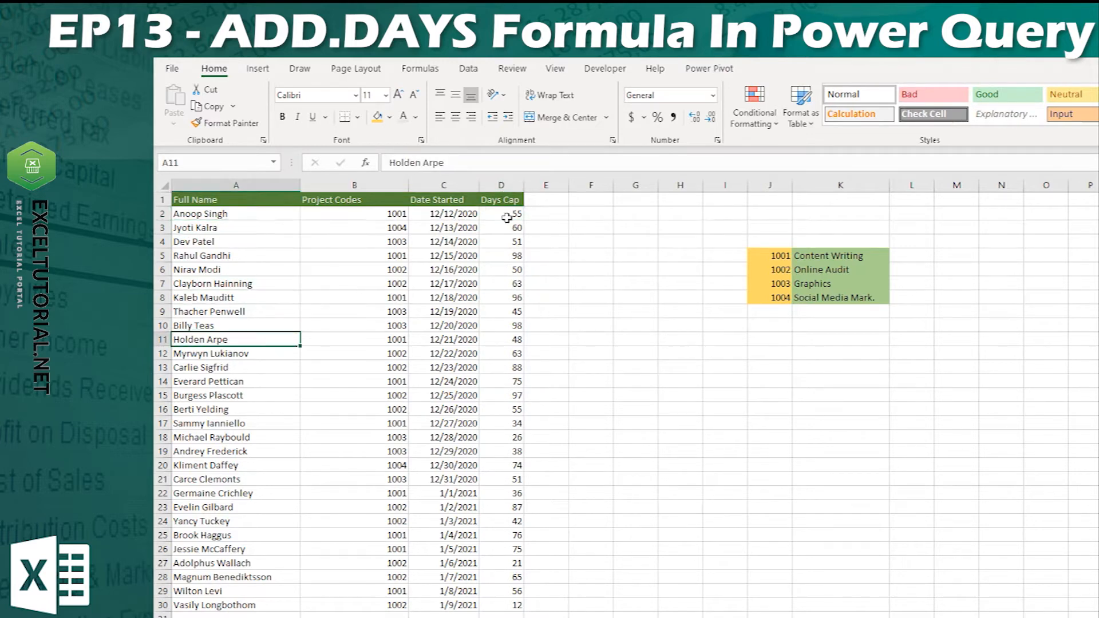
left_click(503, 216)
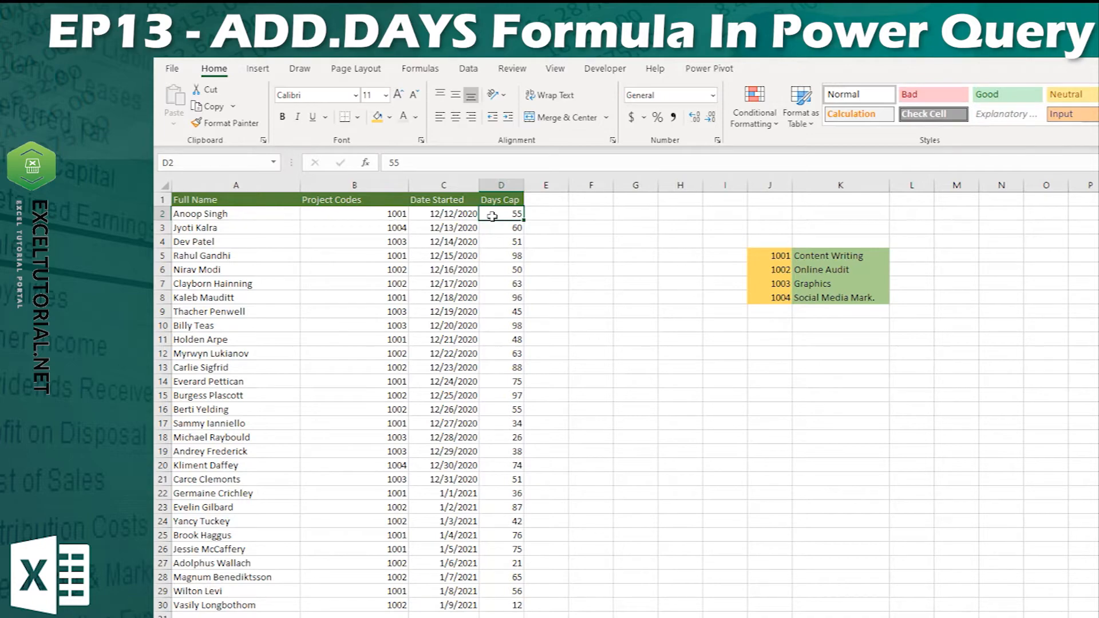
Step: Load the range A1:D30 into Power Query as a table with headers
left_click_drag(215, 200, 509, 600)
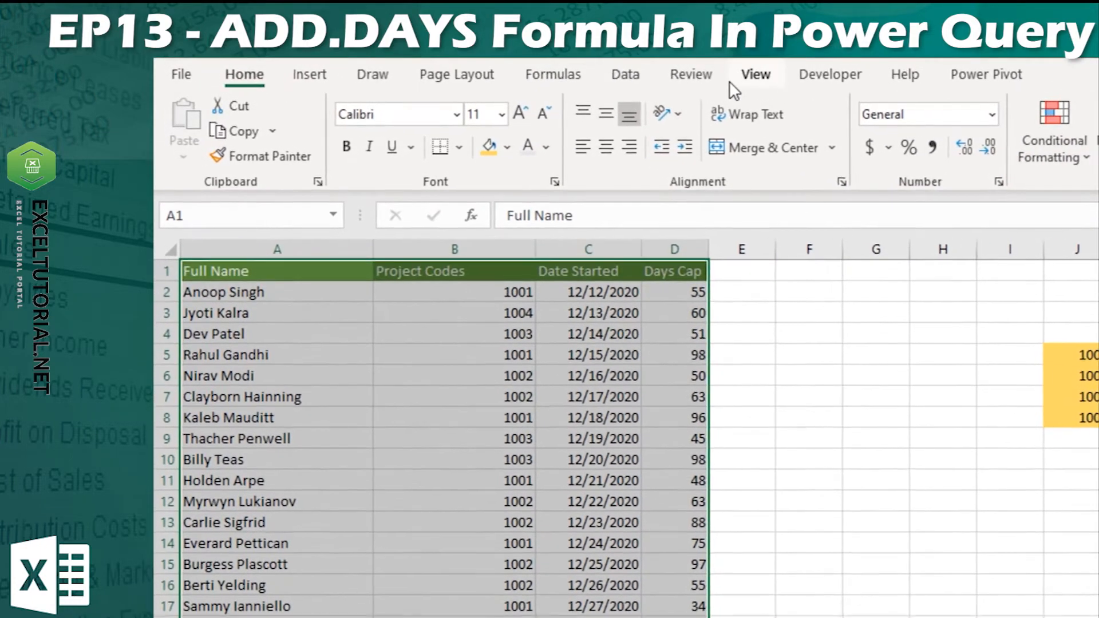
left_click(624, 75)
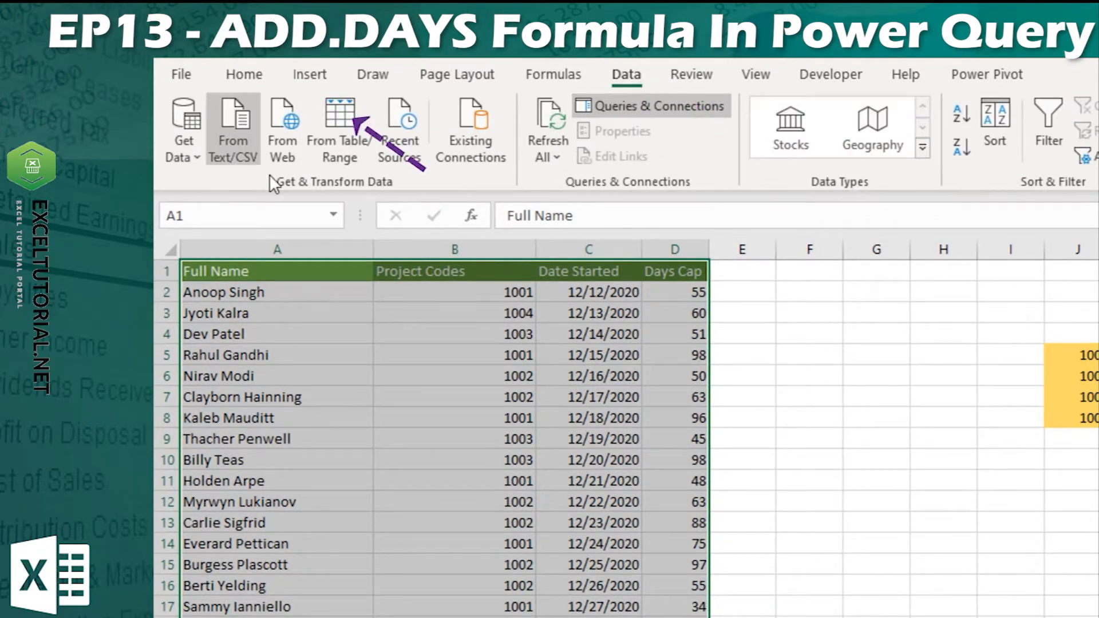
left_click(344, 126)
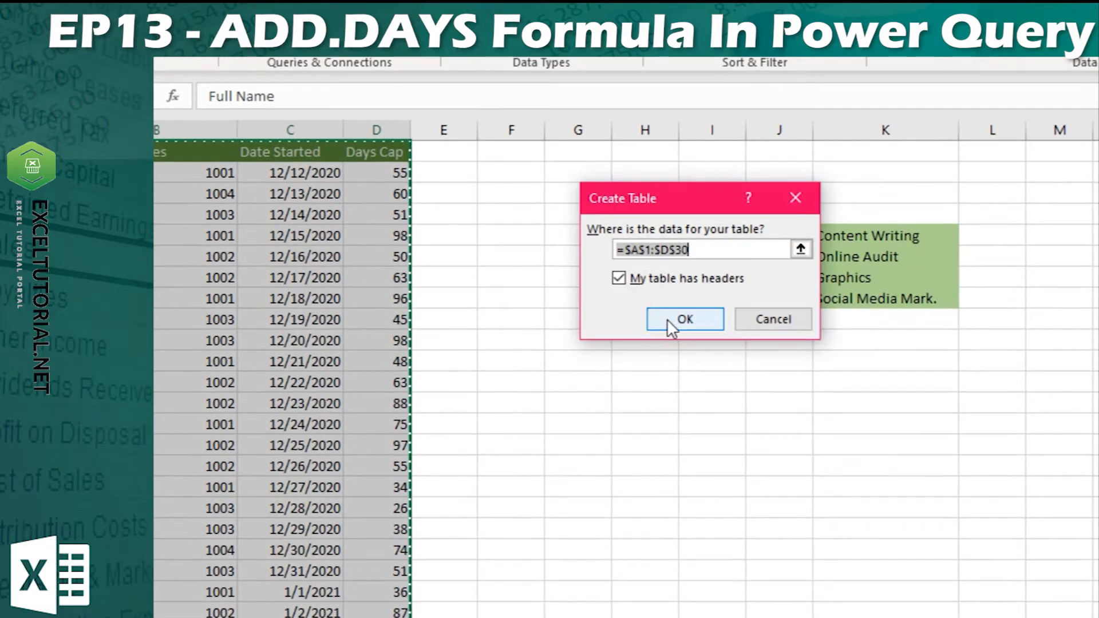
left_click(667, 318)
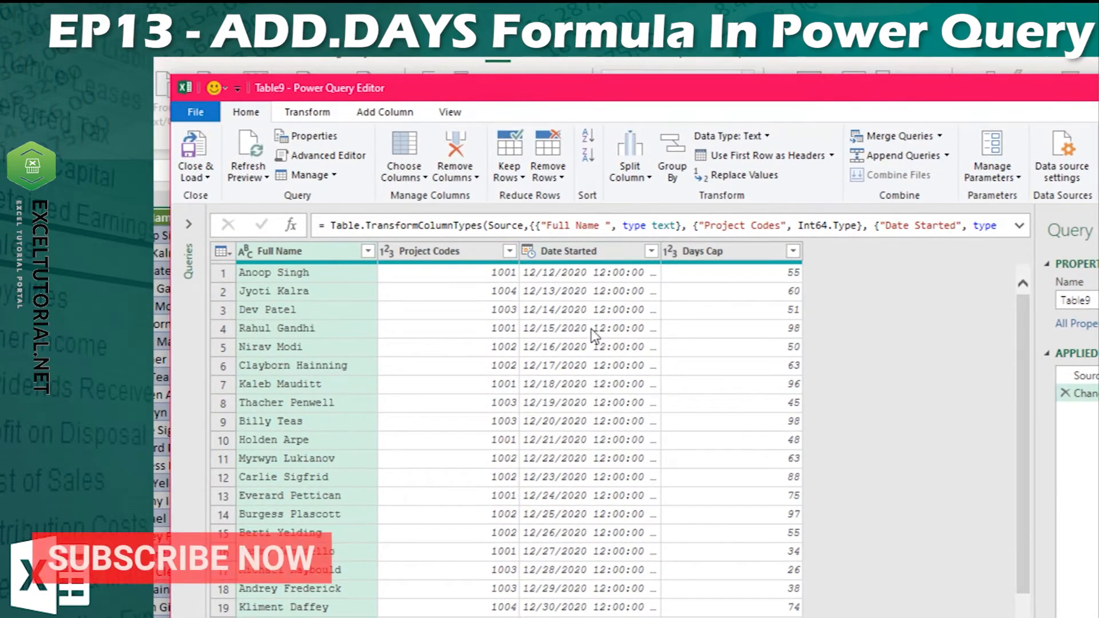
Step: Change the Date Started column's data type to Date, replacing the current conversion, and look over its rows
scroll(608, 486, "down", 2)
scroll(612, 543, "up", 2)
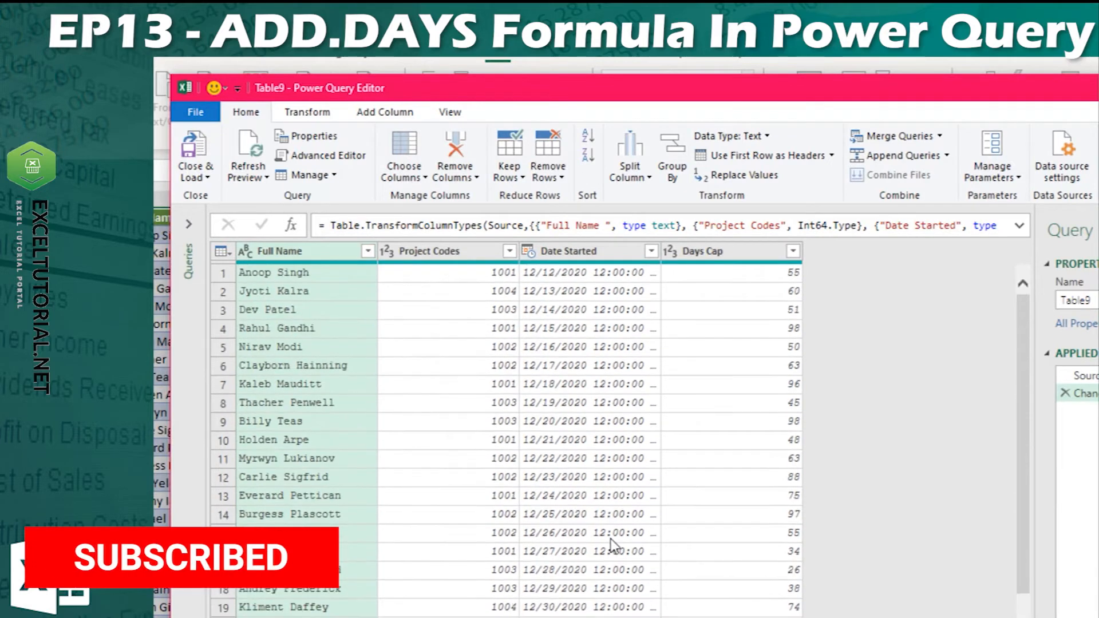
left_click(530, 252)
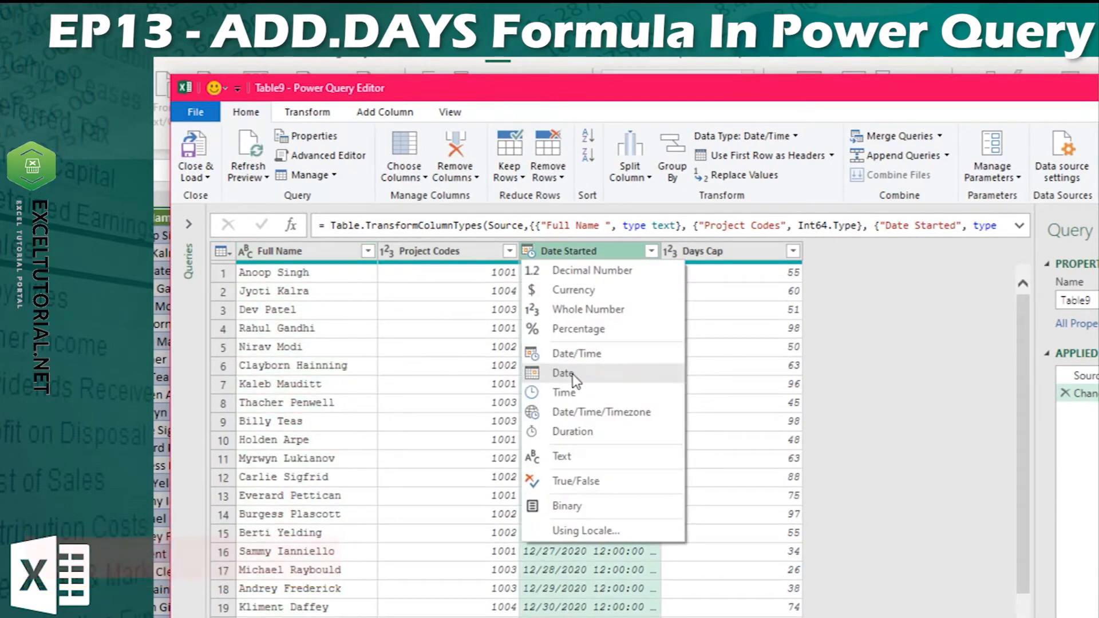
left_click(572, 373)
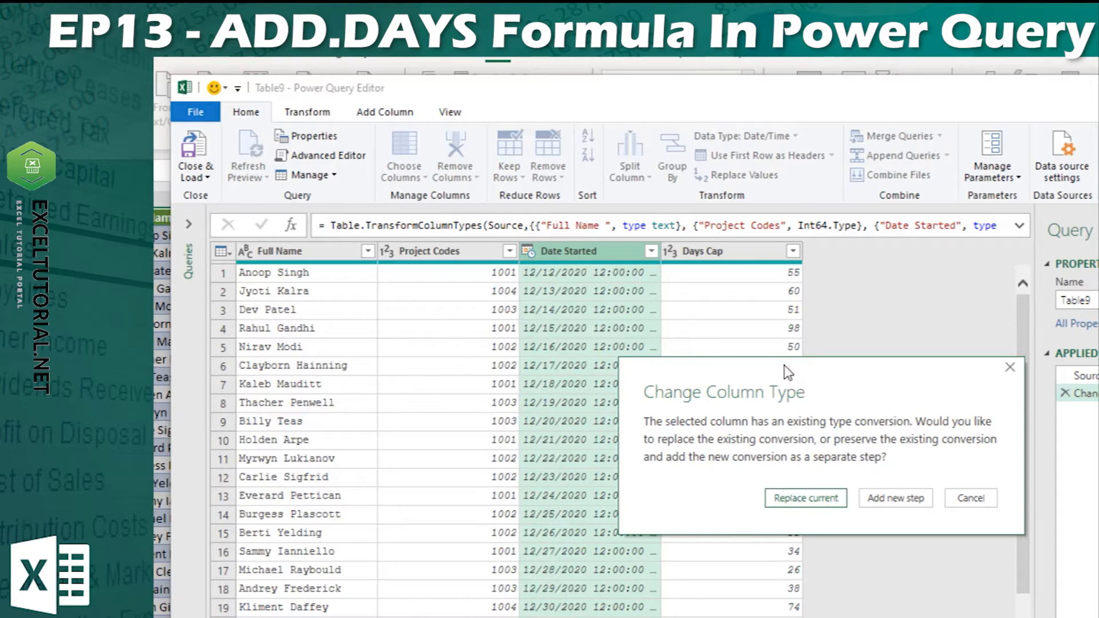
left_click(804, 498)
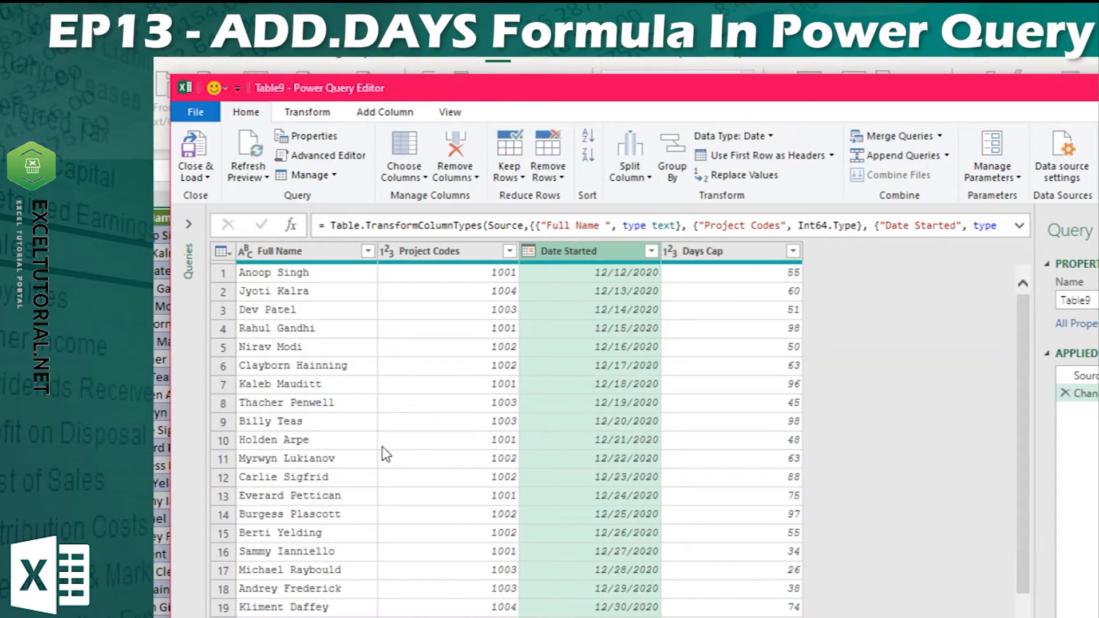
left_click(599, 273)
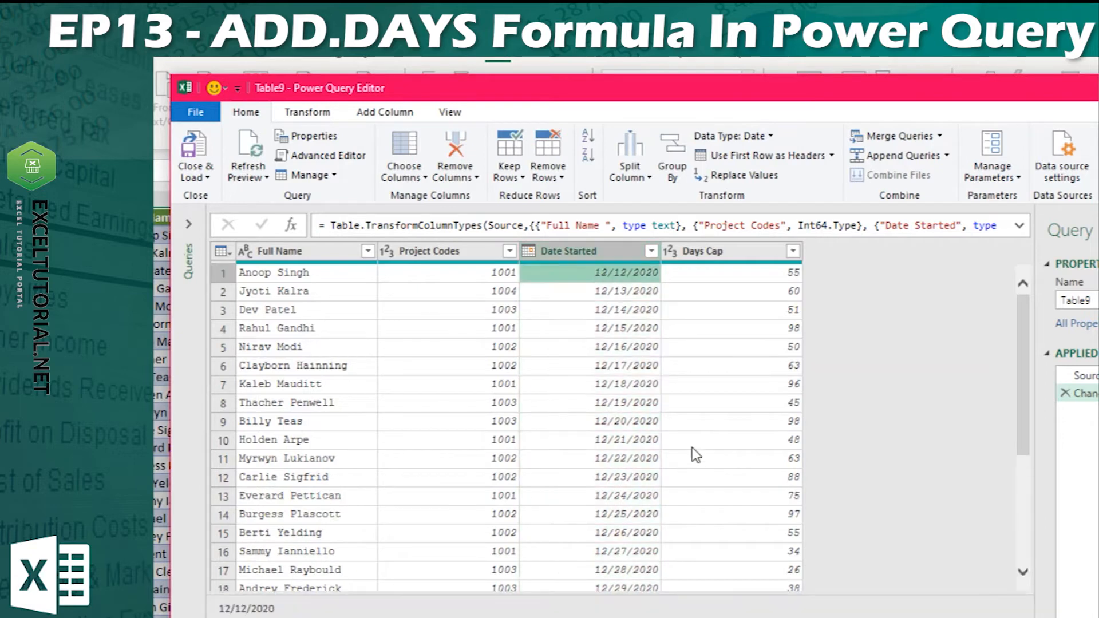
scroll(927, 394, "down", 4)
scroll(881, 478, "up", 4)
Step: Start a custom column and begin its formula with the Date.AddDays function
left_click(384, 114)
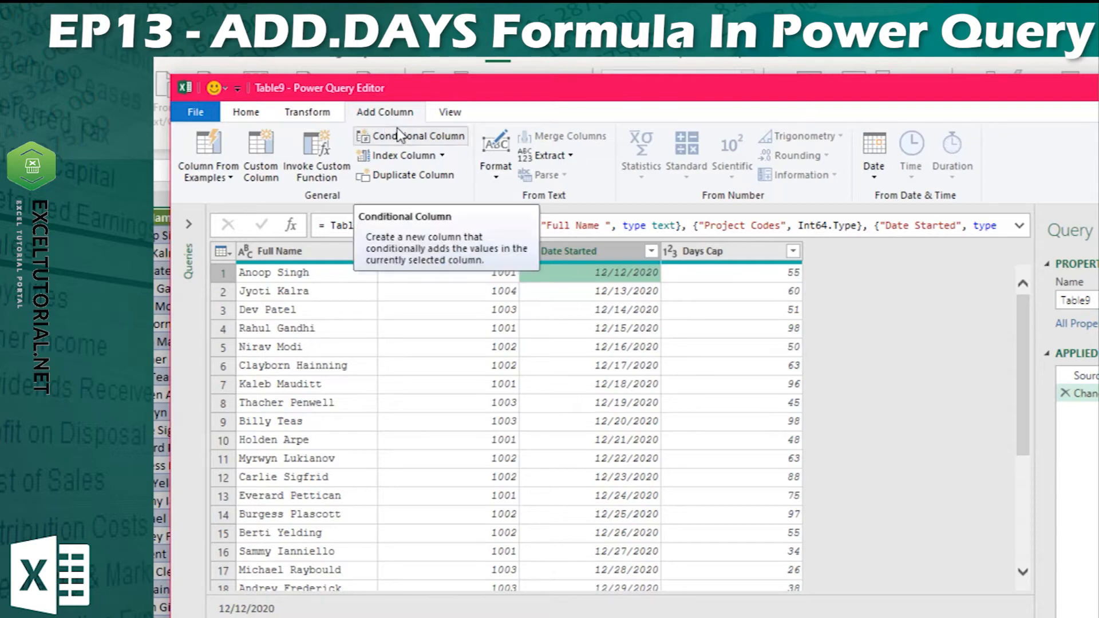
left_click(262, 174)
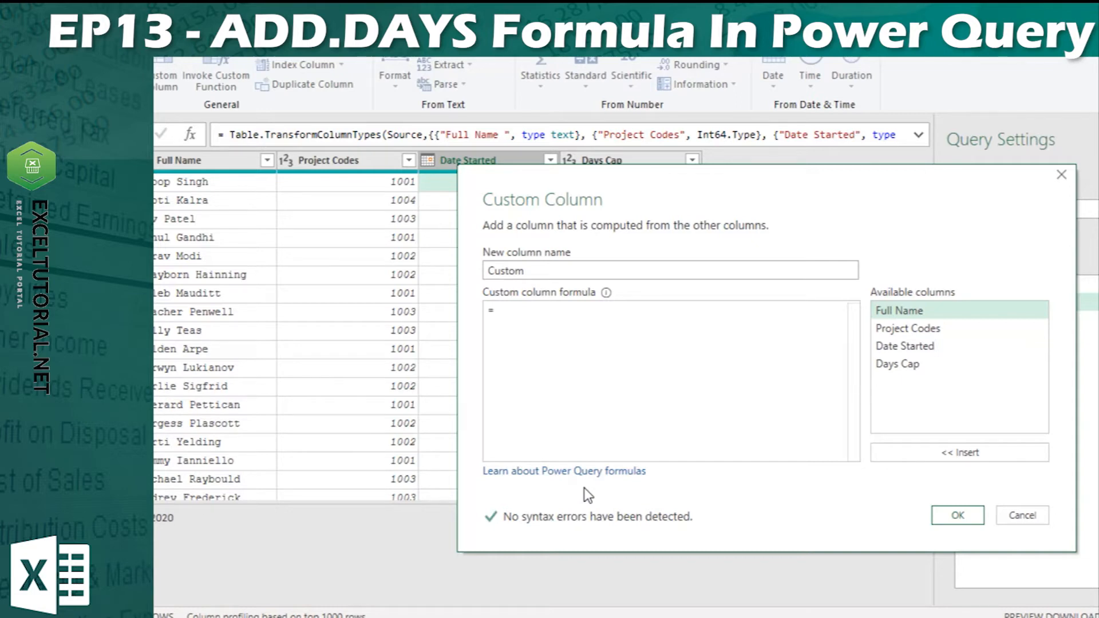
type("date")
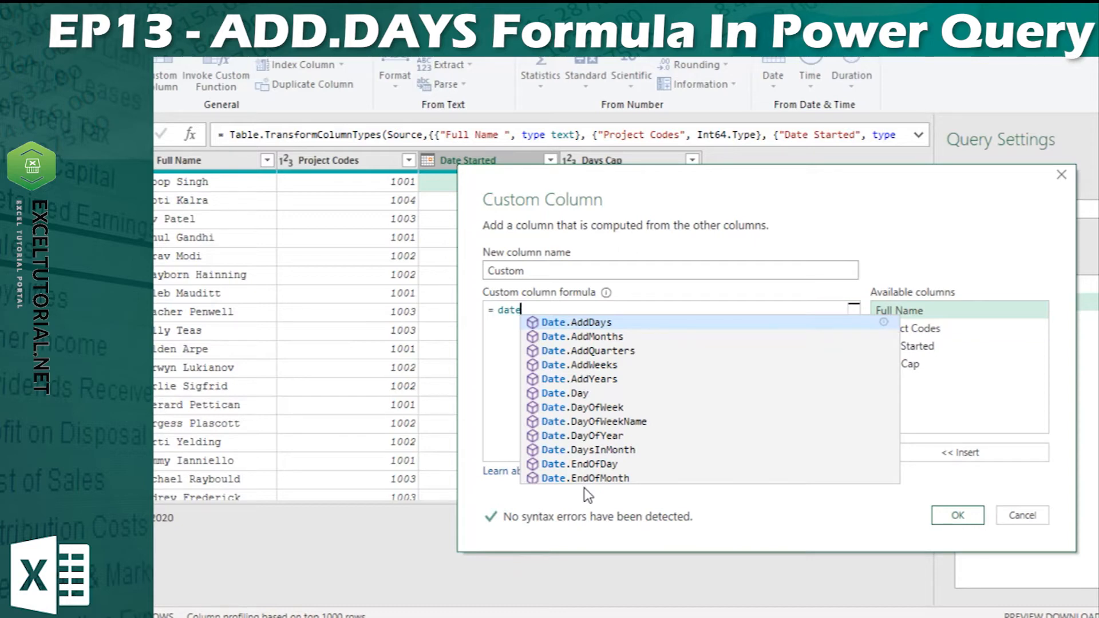
scroll(596, 369, "down", 2)
scroll(630, 423, "down", 12)
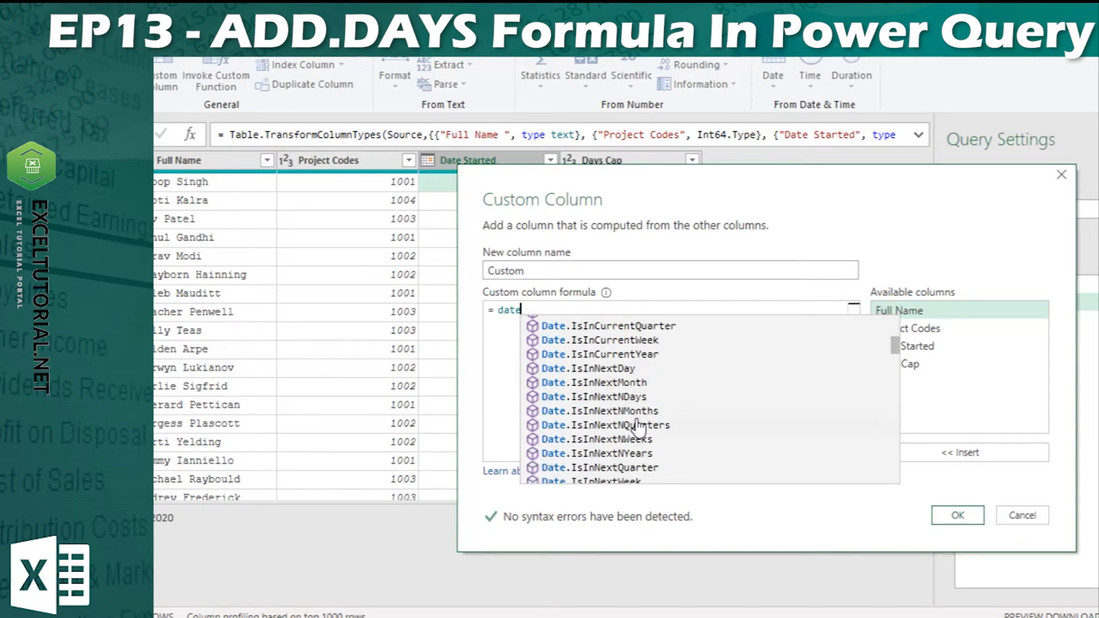
scroll(641, 425, "up", 14)
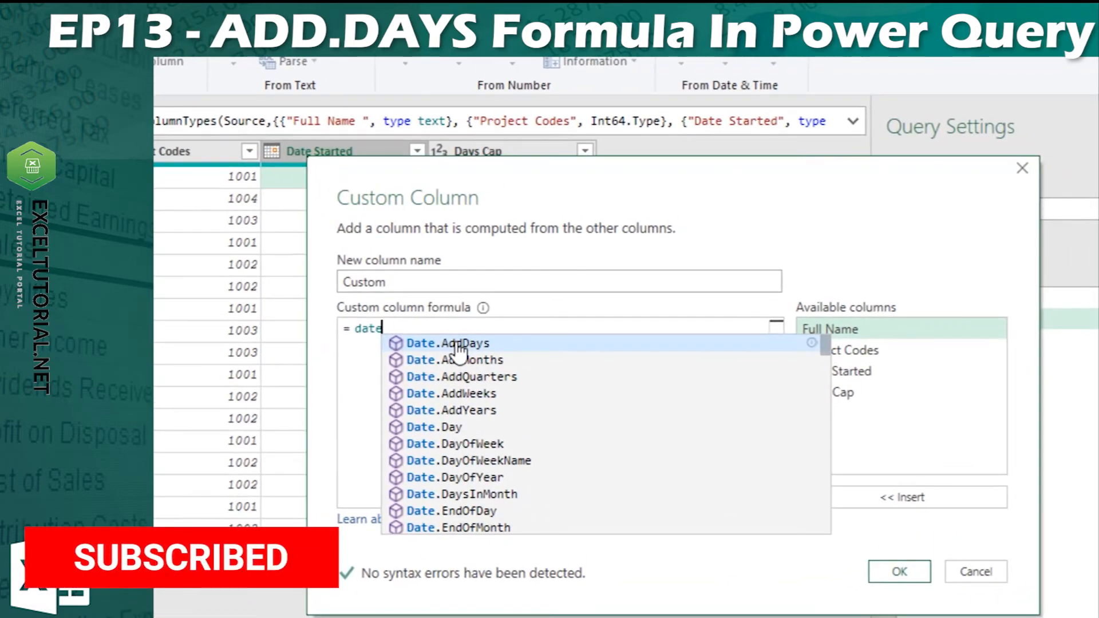
left_click(474, 346)
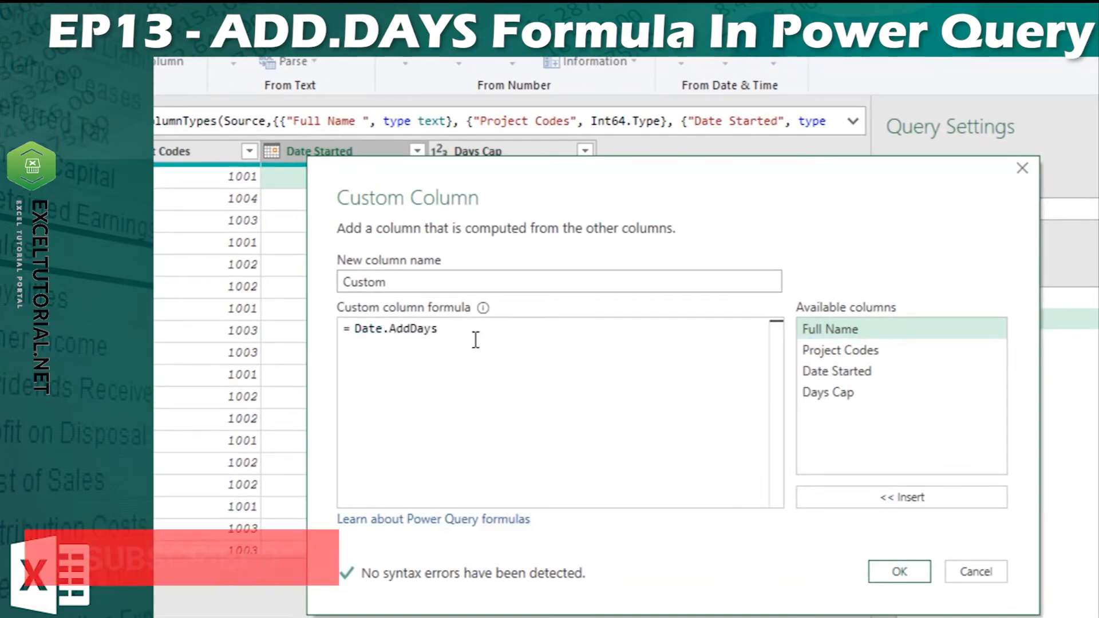
Step: Complete the formula as Date.AddDays ([Date Started],[Days Cap]) and create the custom column
type("(")
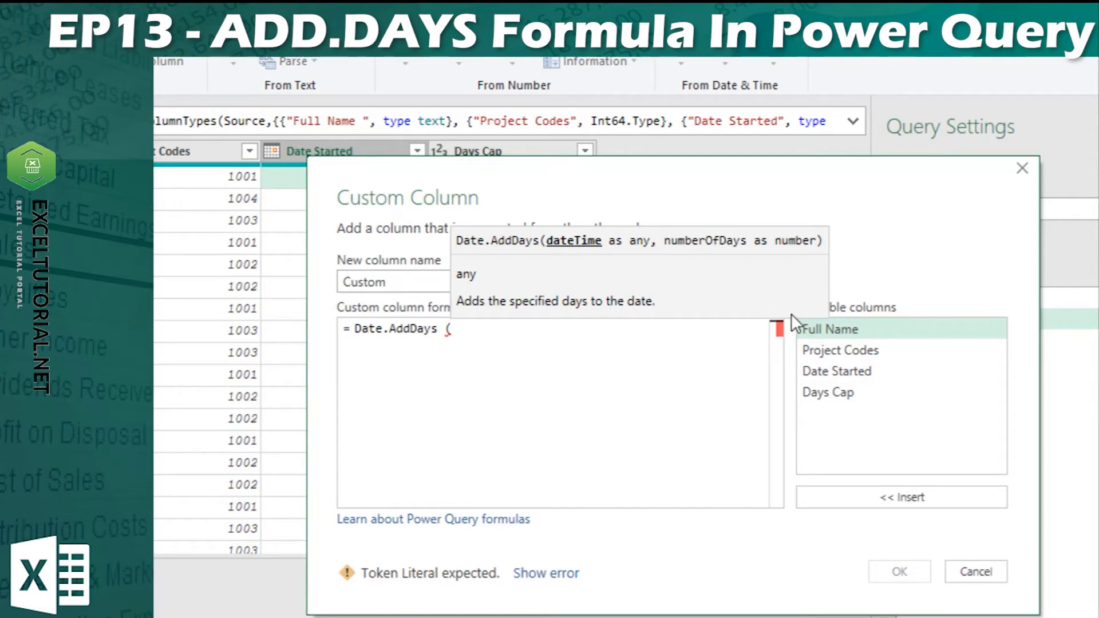
double_click(840, 371)
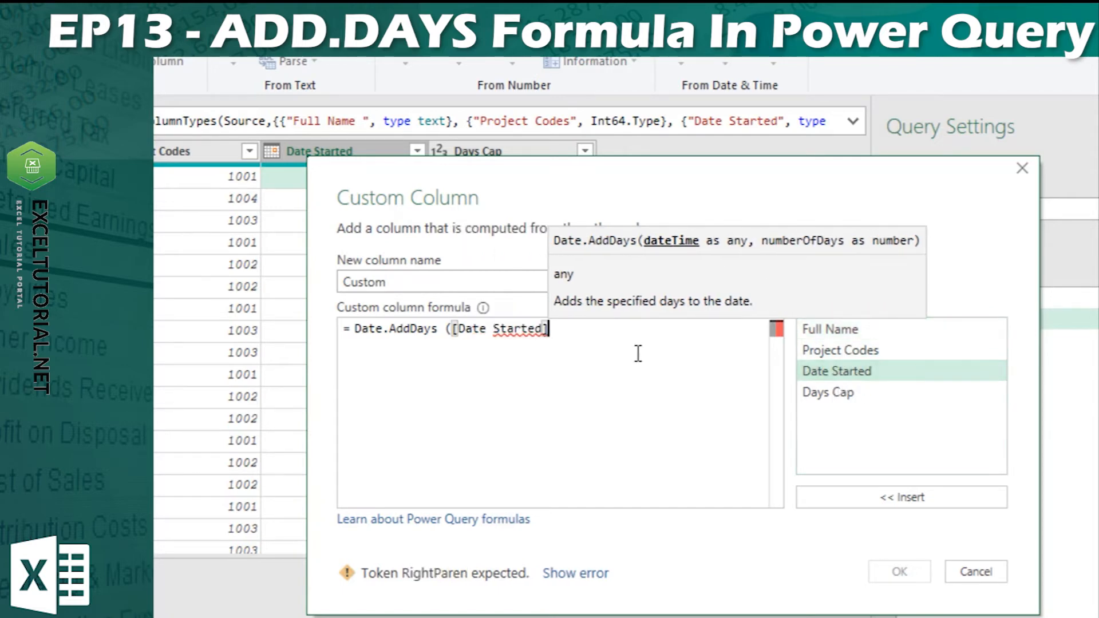
type(",")
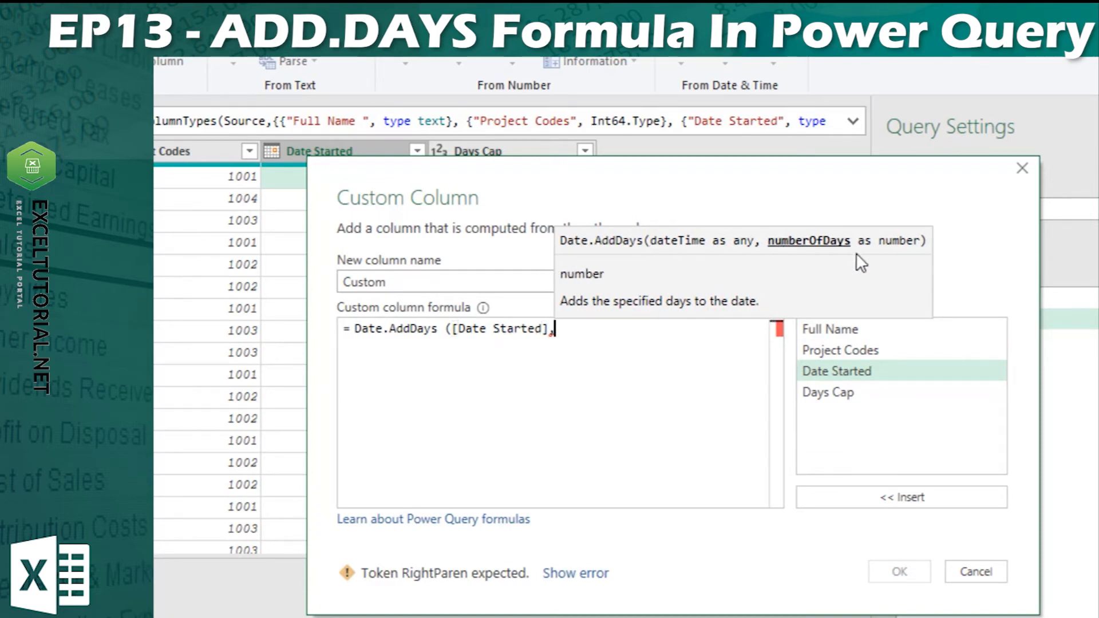
double_click(848, 393)
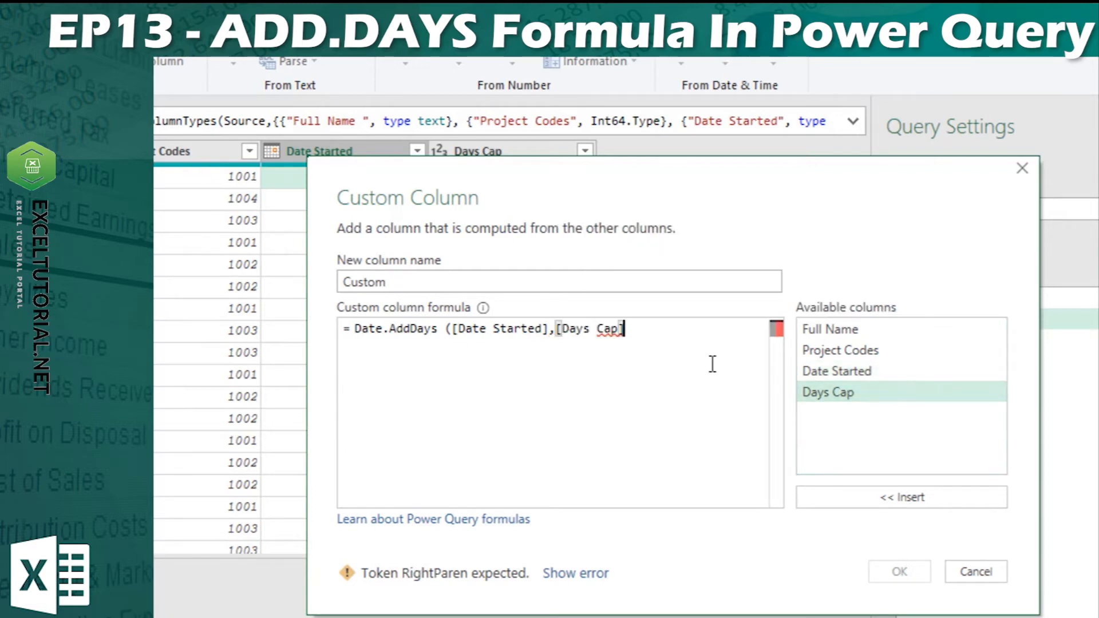
type(")")
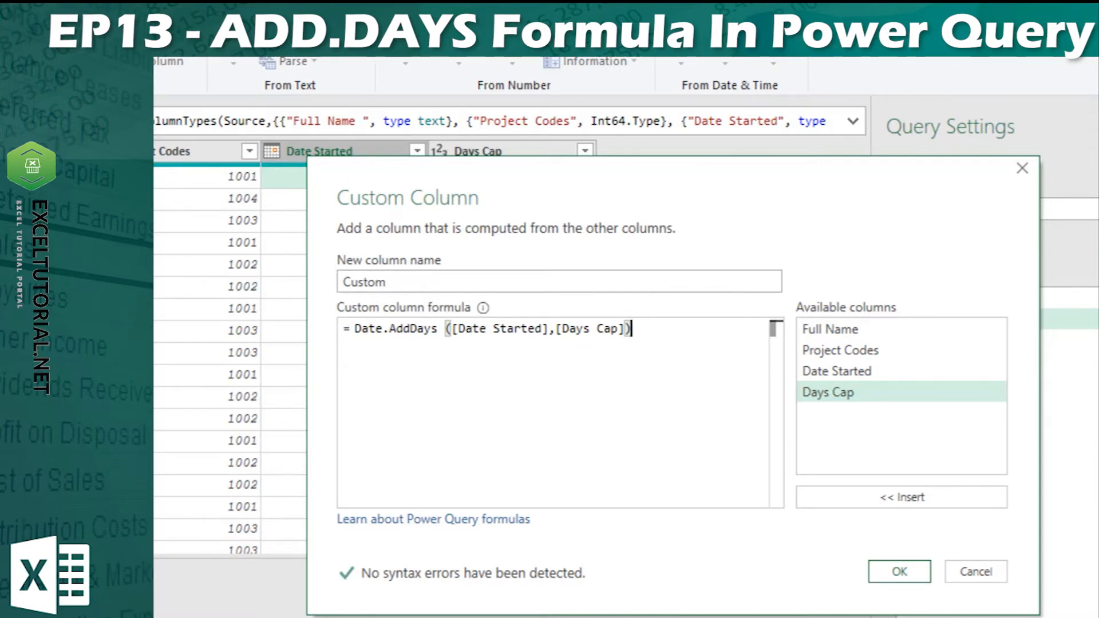
left_click(899, 571)
Step: Check the dates in the Custom column against the Date Started and Days Cap values
left_click(900, 307)
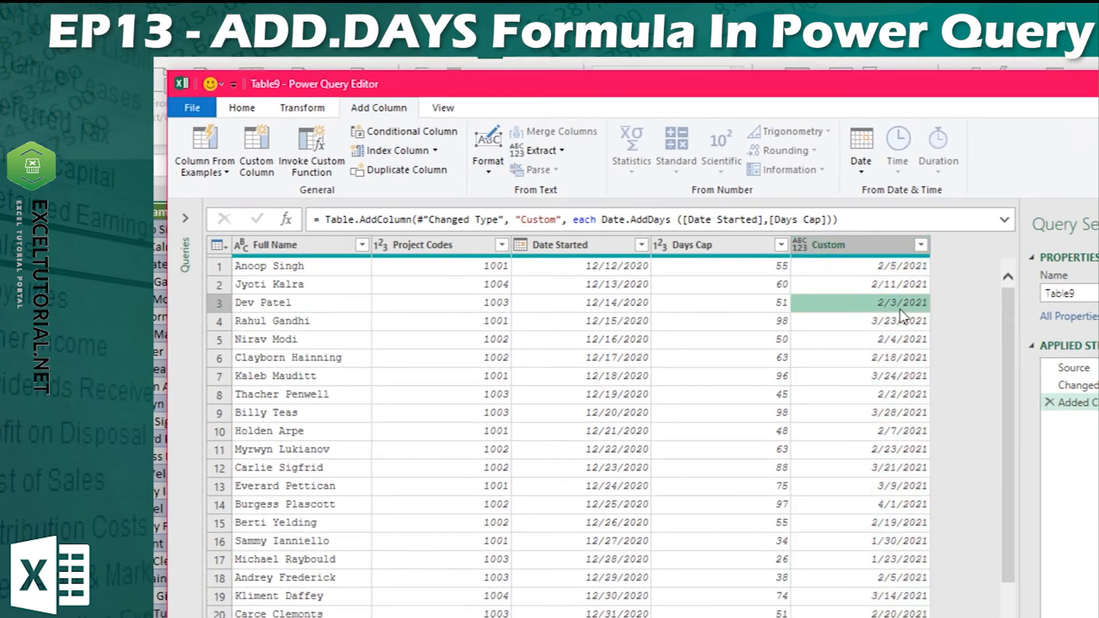
left_click(860, 267)
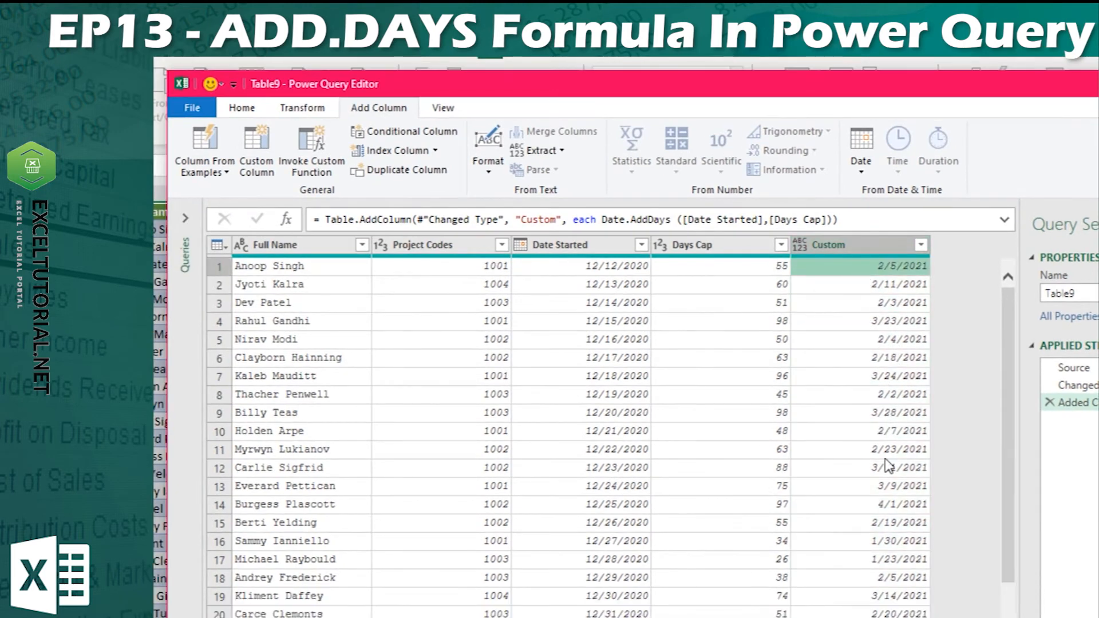
left_click(750, 265)
left_click(610, 265)
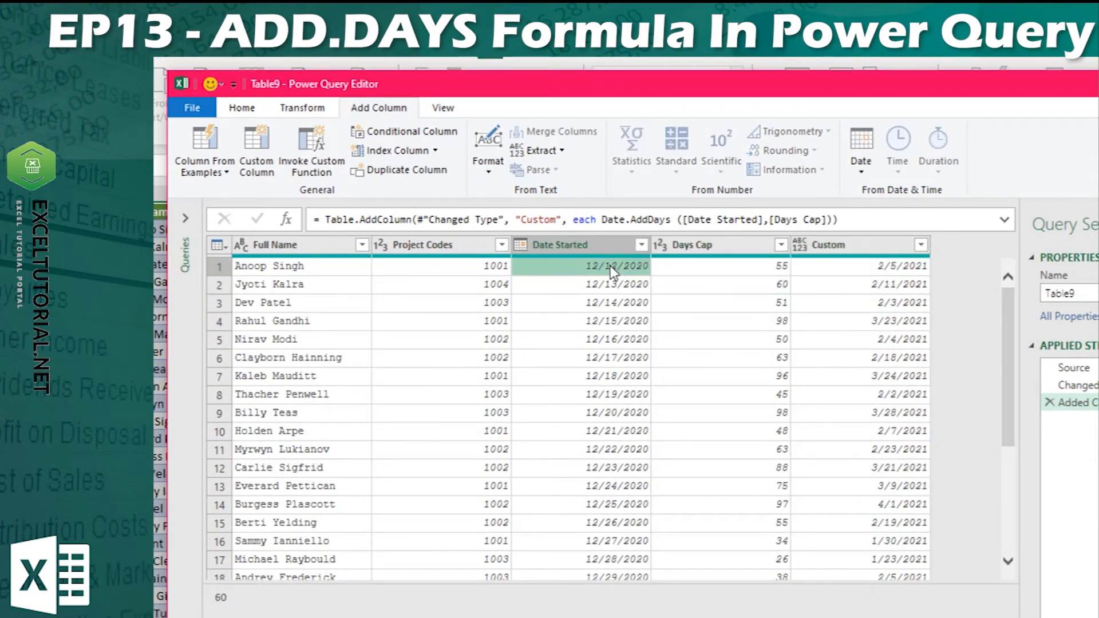
left_click(854, 274)
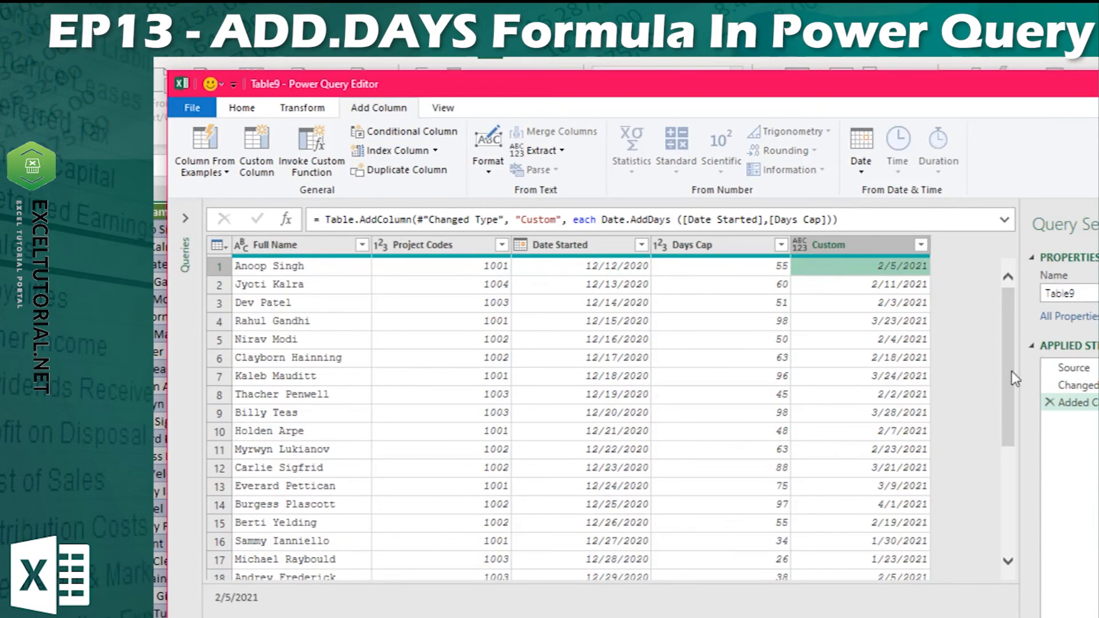
scroll(902, 444, "down", 3)
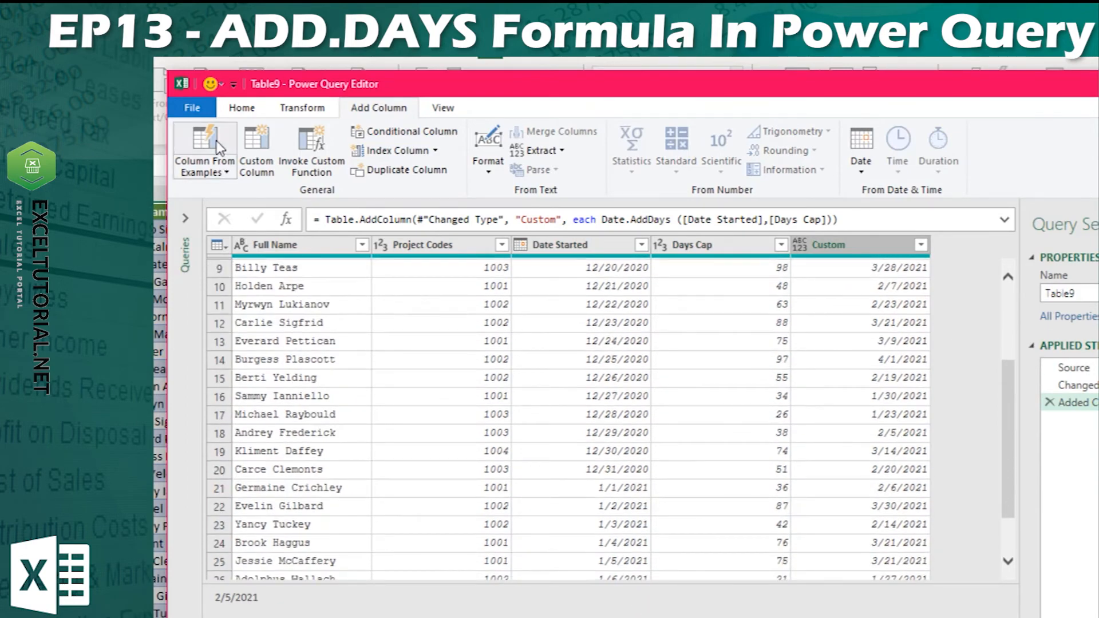
scroll(870, 307, "down", 2)
scroll(920, 417, "up", 2)
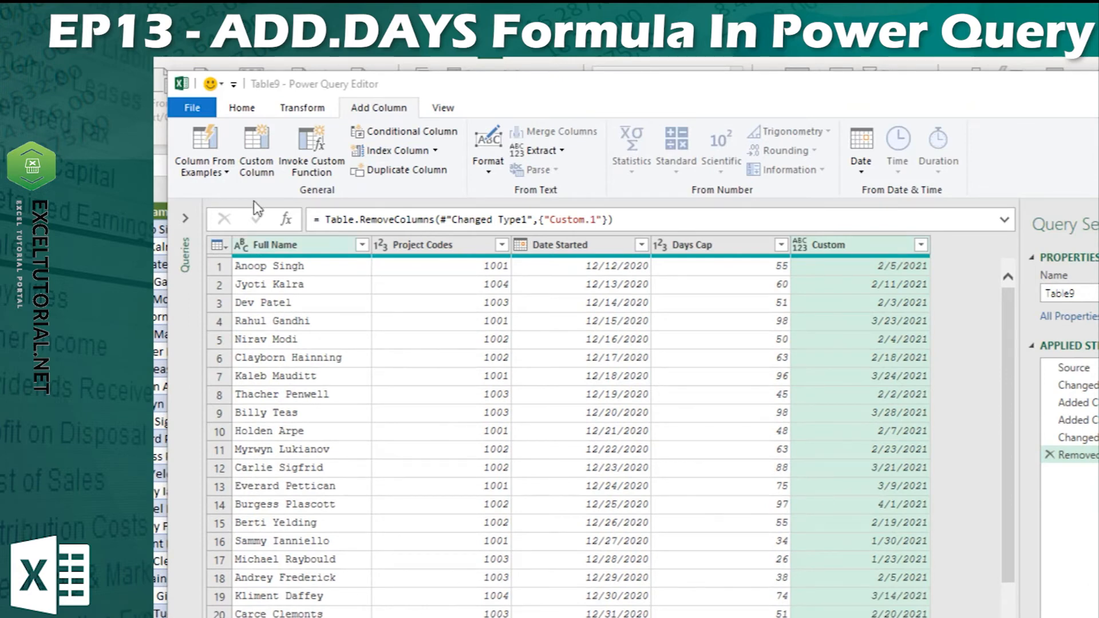
Step: Rename the Custom column as Deadline Date
double_click(844, 248)
right_click(844, 246)
left_click(900, 343)
type("Deadline ")
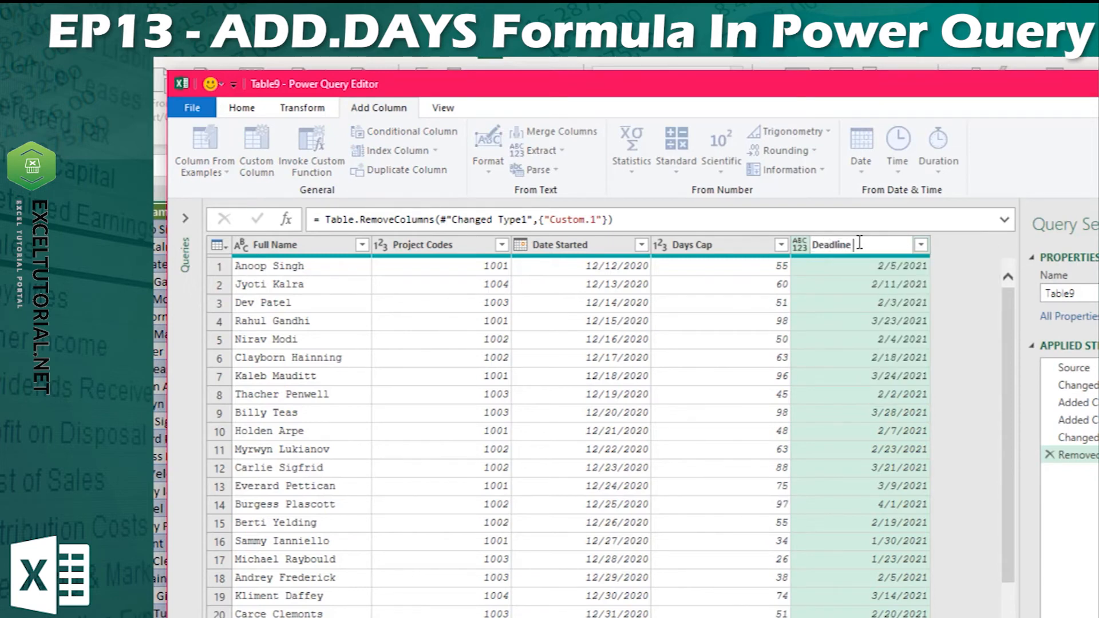
type("Date")
key("Return")
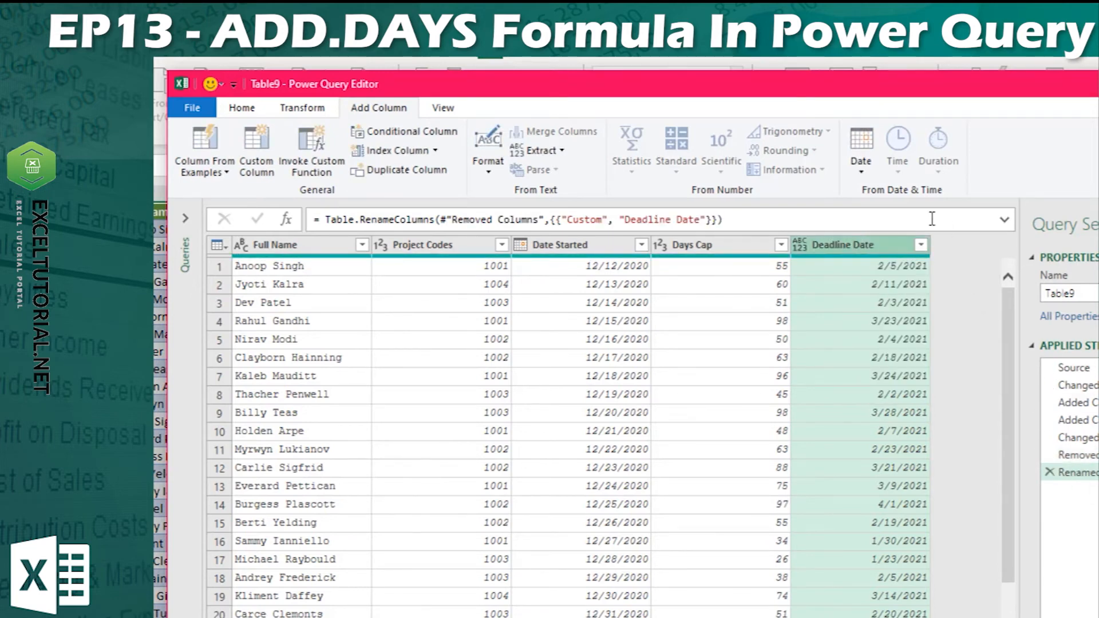
Step: Set the Deadline Date column's data type to Date and load the finished query into a worksheet
left_click(799, 245)
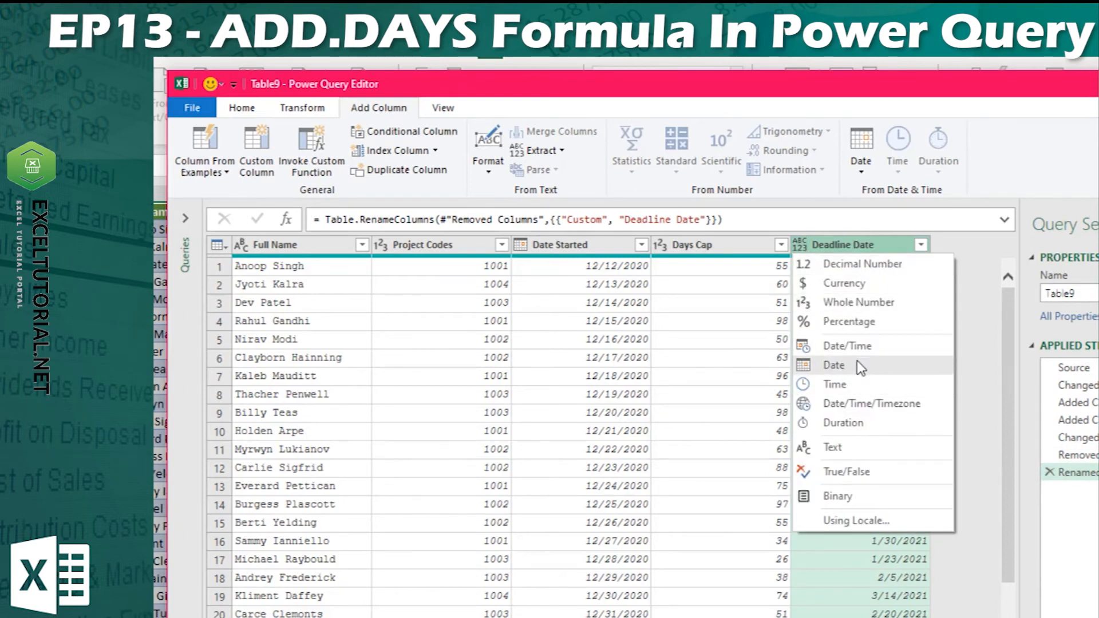
left_click(835, 365)
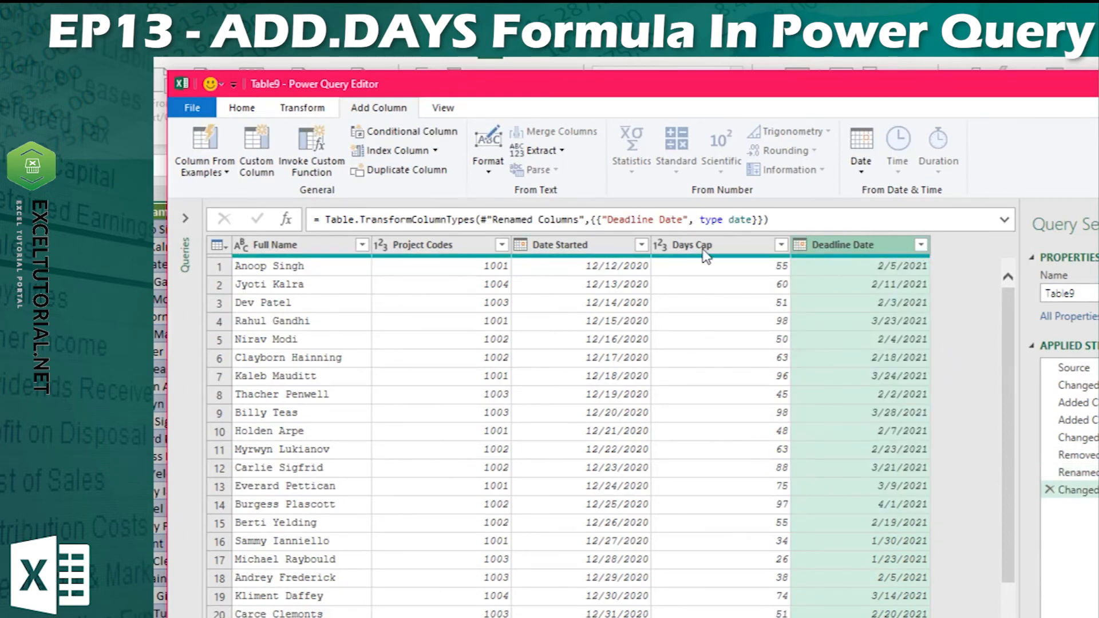
left_click(232, 109)
left_click(210, 155)
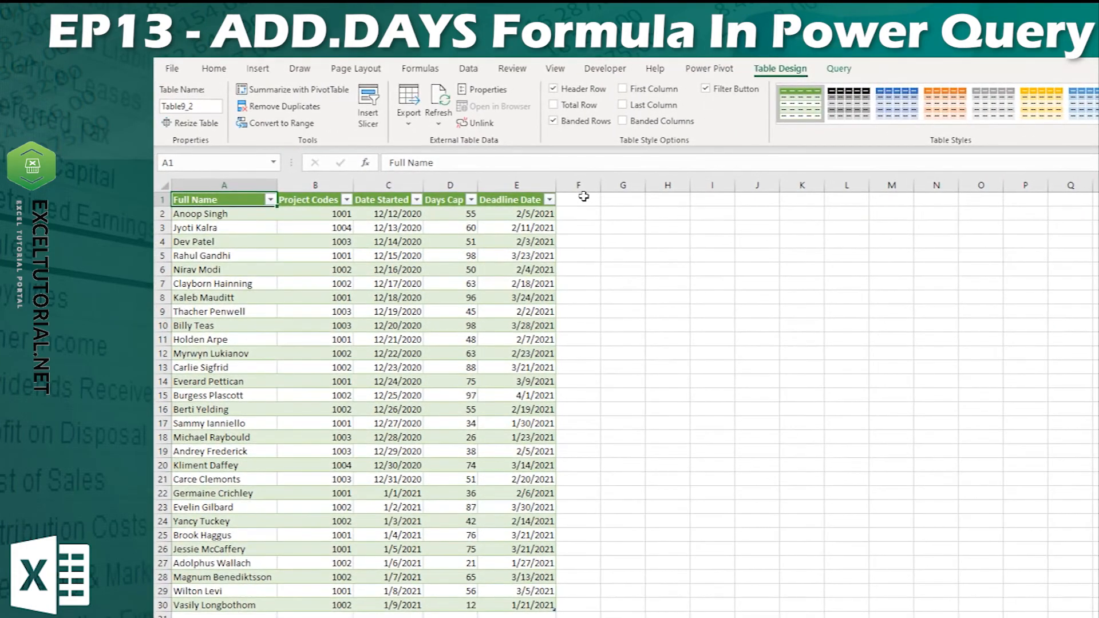
Step: Extend the loaded table by one column after Deadline Date and name its header Today
left_click(583, 197)
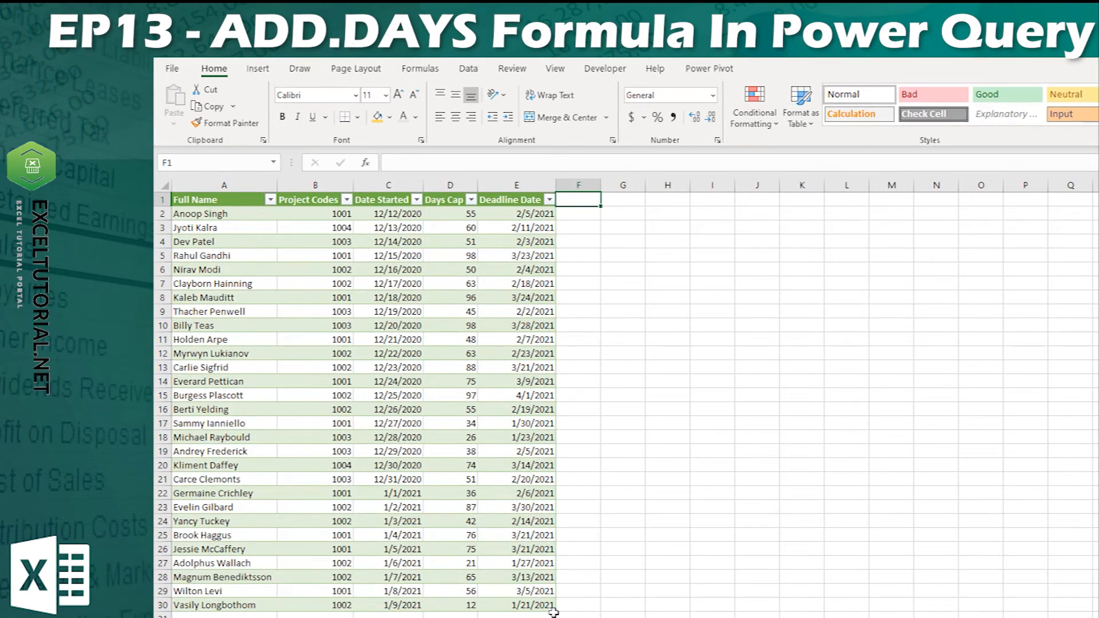
left_click_drag(555, 608, 599, 609)
double_click(582, 199)
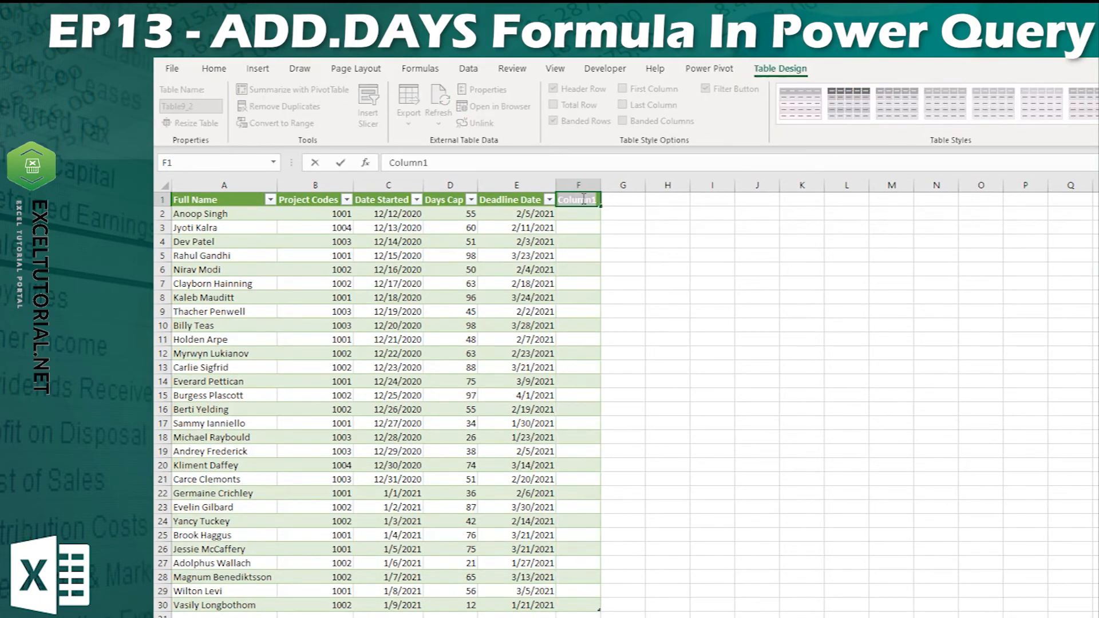
type("Today")
key("Return")
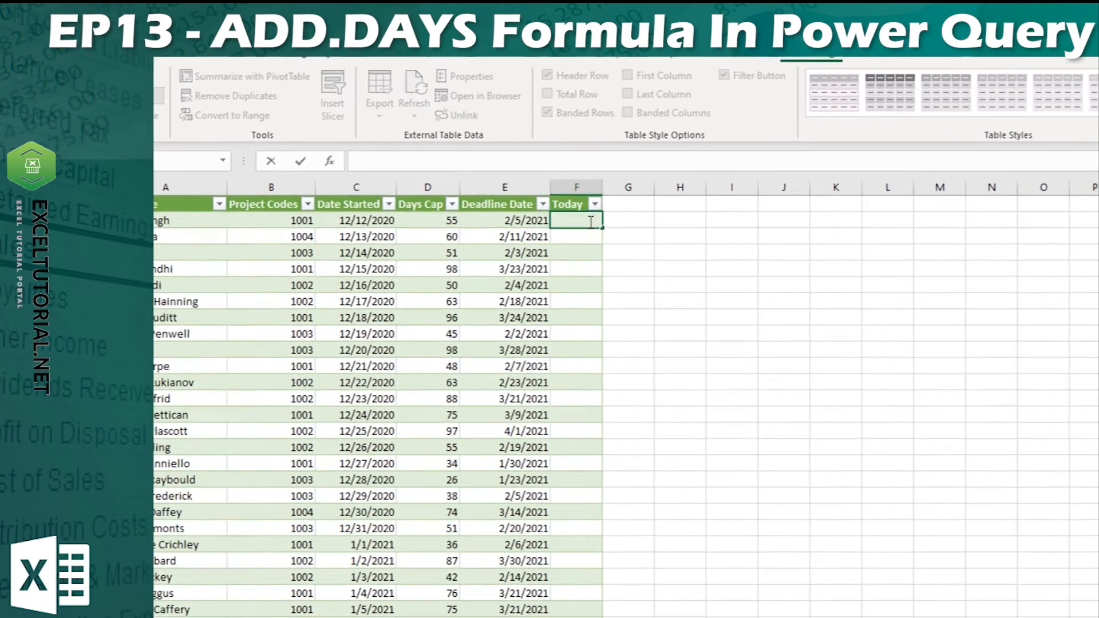
Step: Fill the Today column with the formula =TODAY() and widen the column to fit the dates
type("=t")
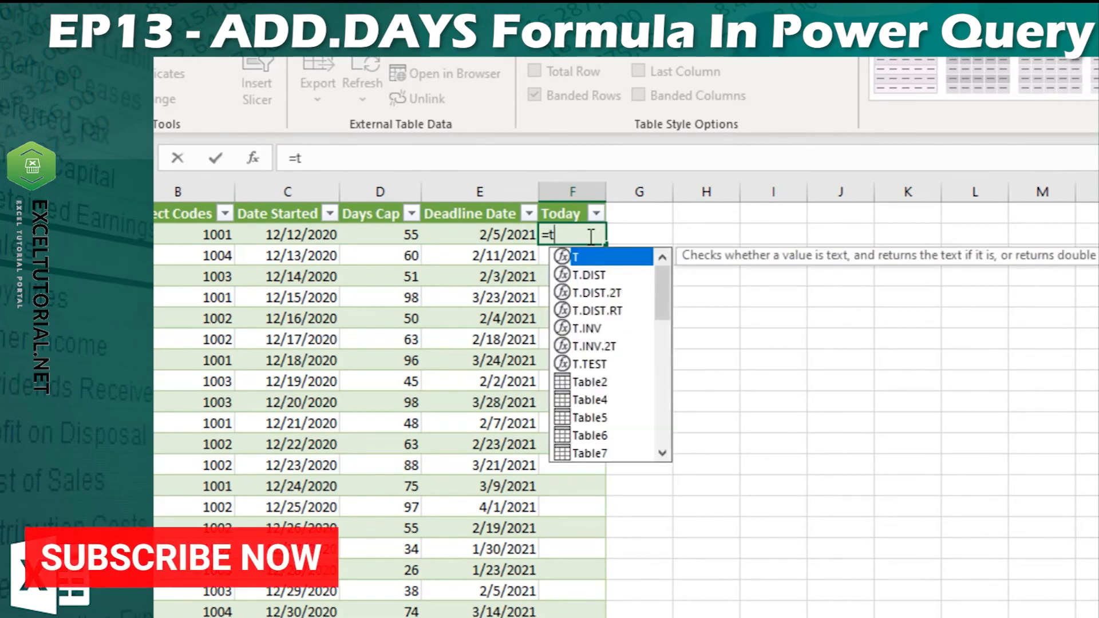
type("oday()")
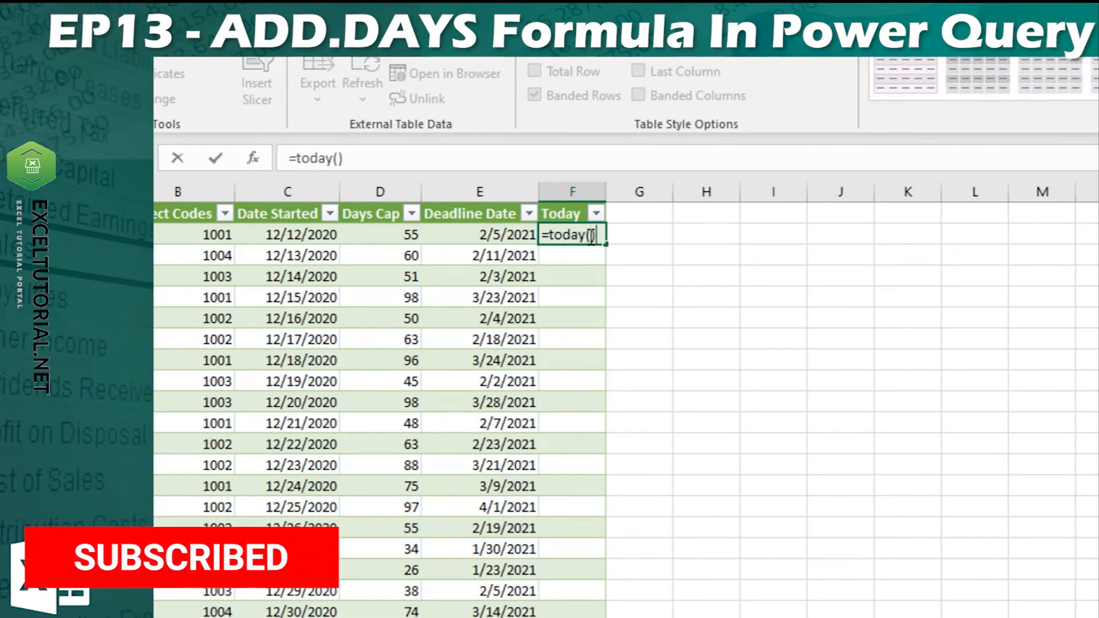
key("Return")
left_click_drag(613, 199, 633, 194)
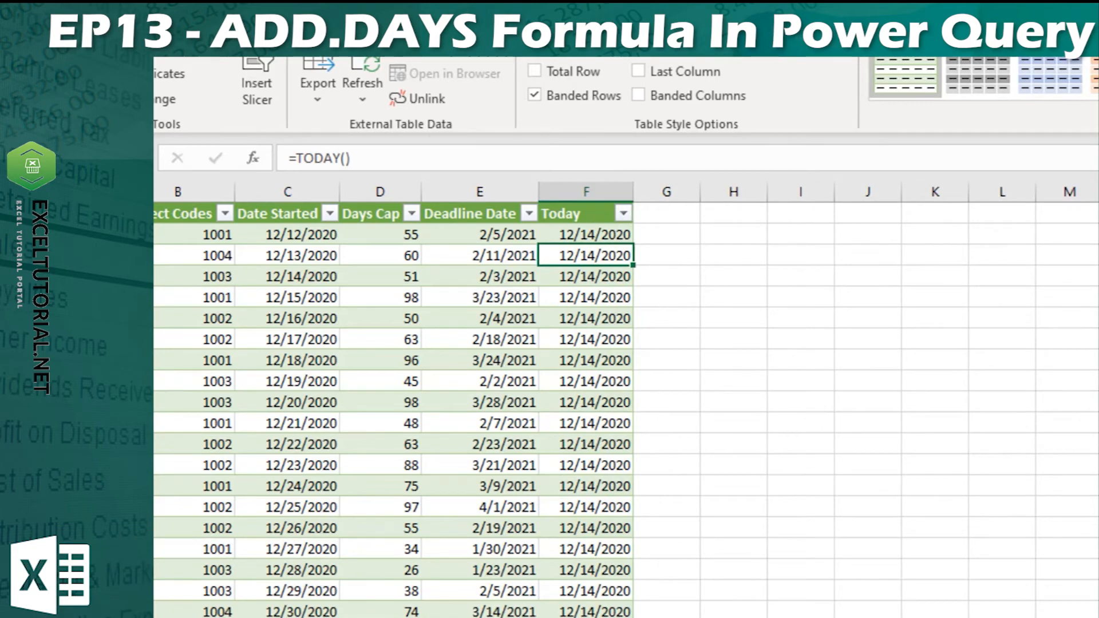
Step: Load the whole table, including the Today column, into the Power Query Editor
mouse_move(41, 213)
left_mouse_down()
mouse_move(481, 617)
mouse_move(585, 617)
mouse_move(41, 214)
left_mouse_up()
left_click(585, 617)
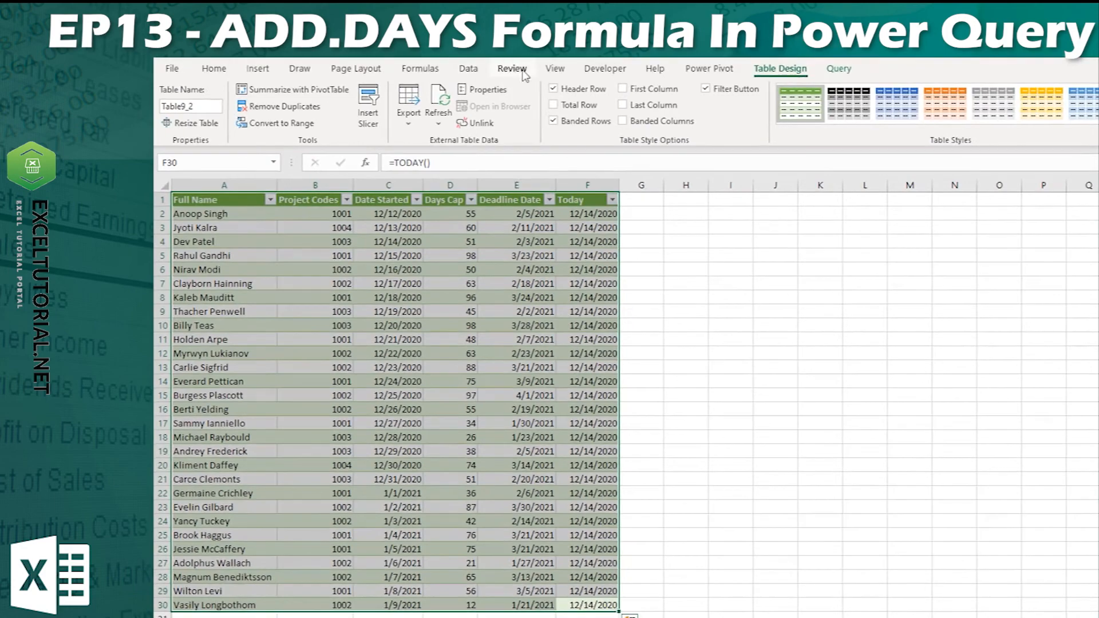
left_click(454, 58)
left_click(280, 125)
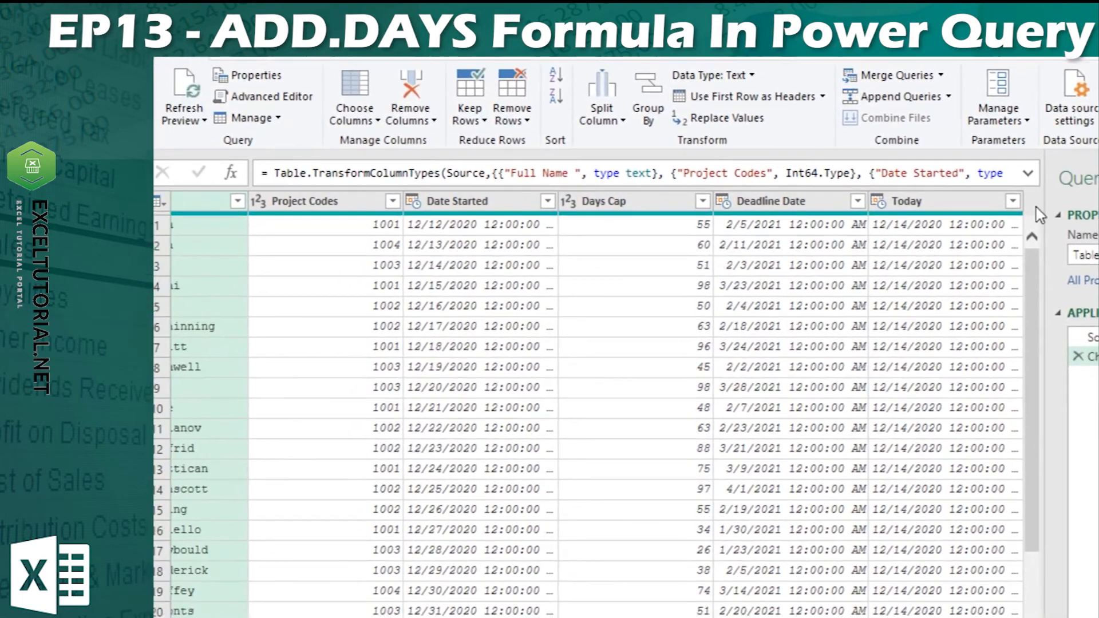
Step: Set the Date Started, Deadline Date and Today columns to the Date type, replacing their existing type conversions
left_click(415, 204)
left_click(479, 341)
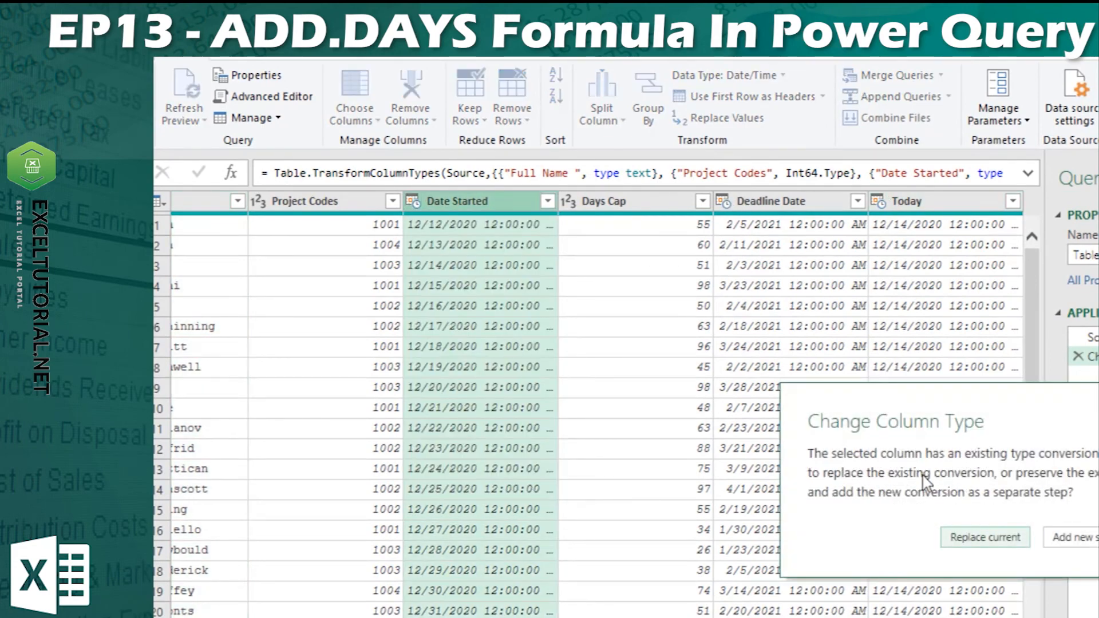
left_click(985, 536)
left_click(719, 201)
left_click(739, 201)
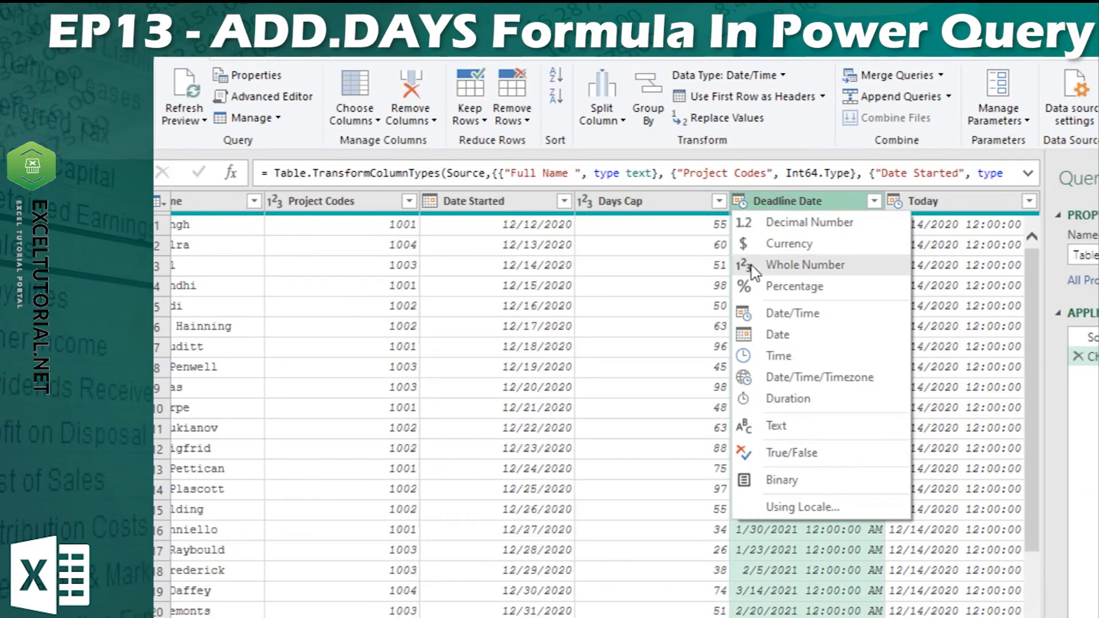
left_click(777, 335)
left_click(904, 201)
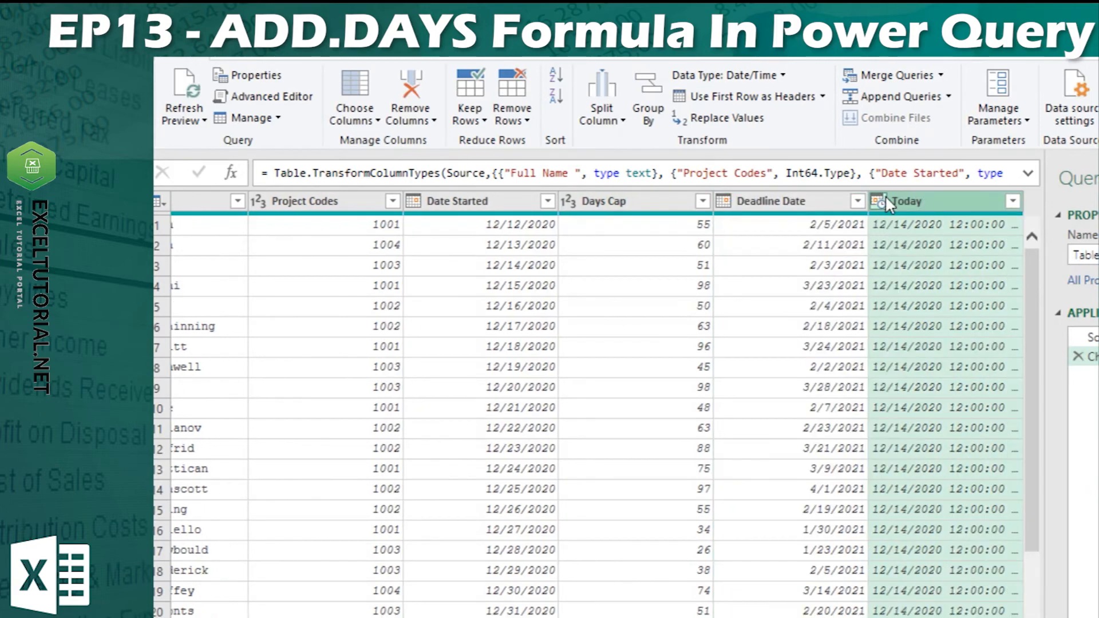
left_click(884, 200)
left_click(913, 337)
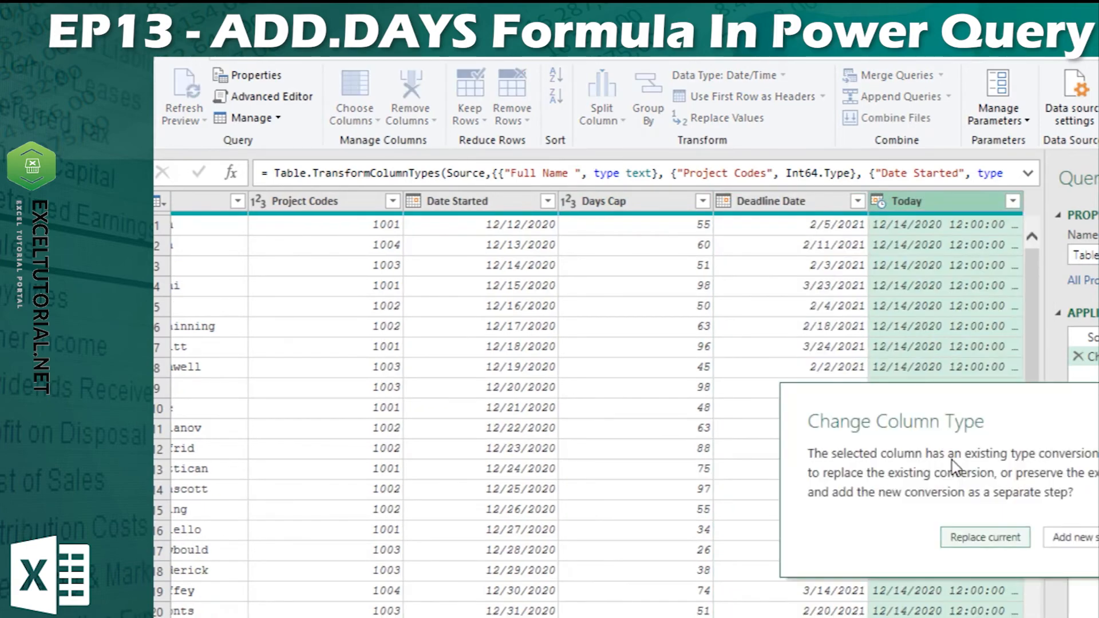
left_click(1059, 537)
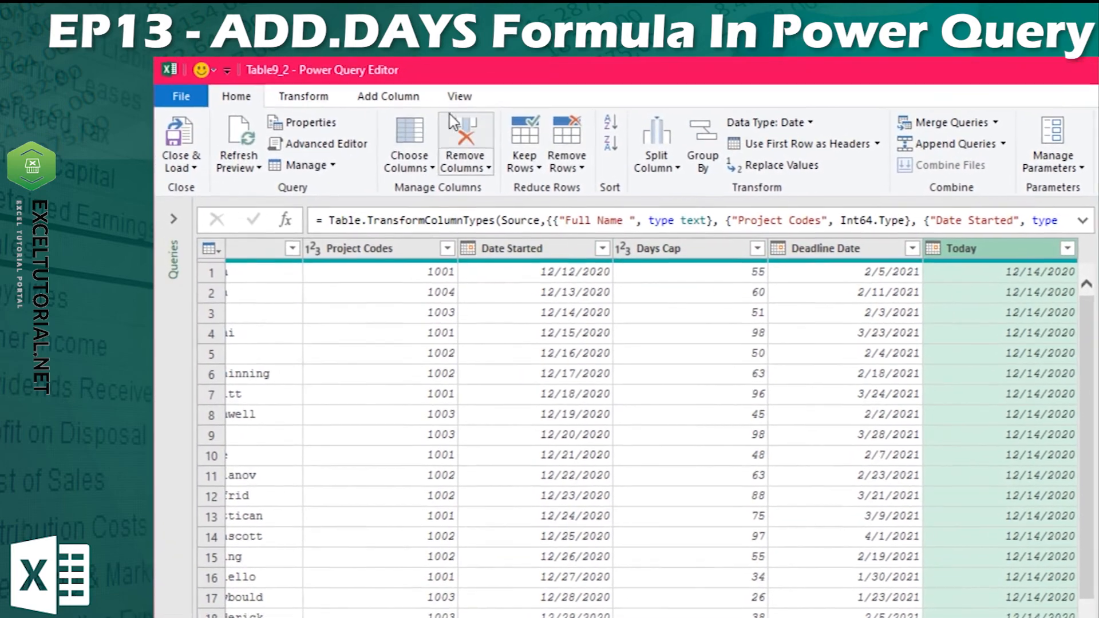
Step: Add a custom column named Days Remaining with the formula [Deadline Date]-[Today] and set its data type to Whole Number
left_click(355, 51)
left_click(253, 143)
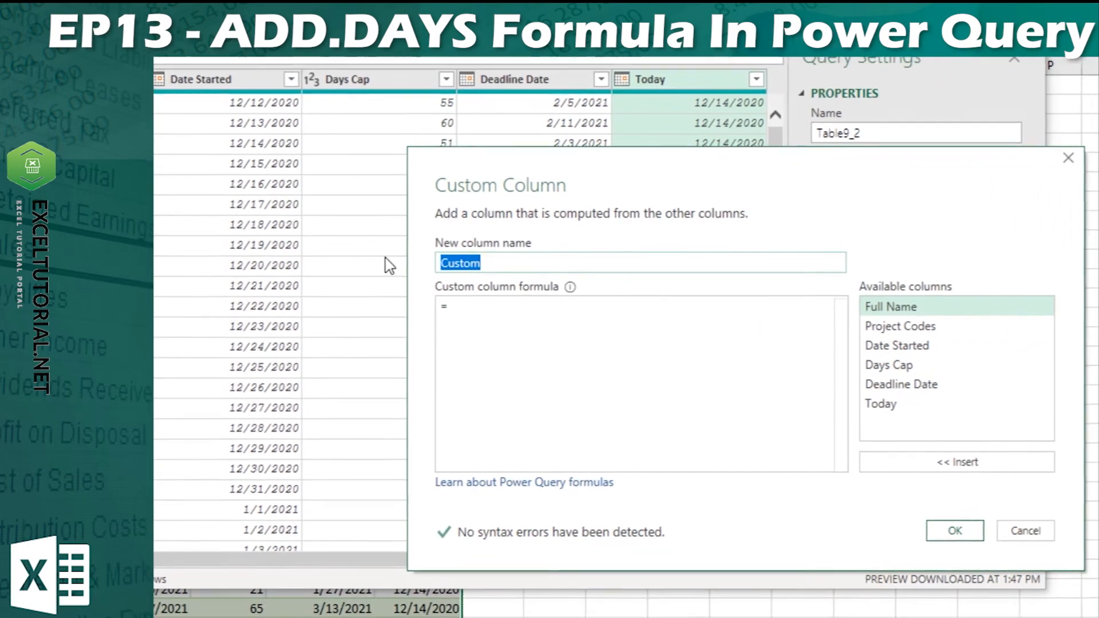
type("Days Remaining")
left_click(535, 311)
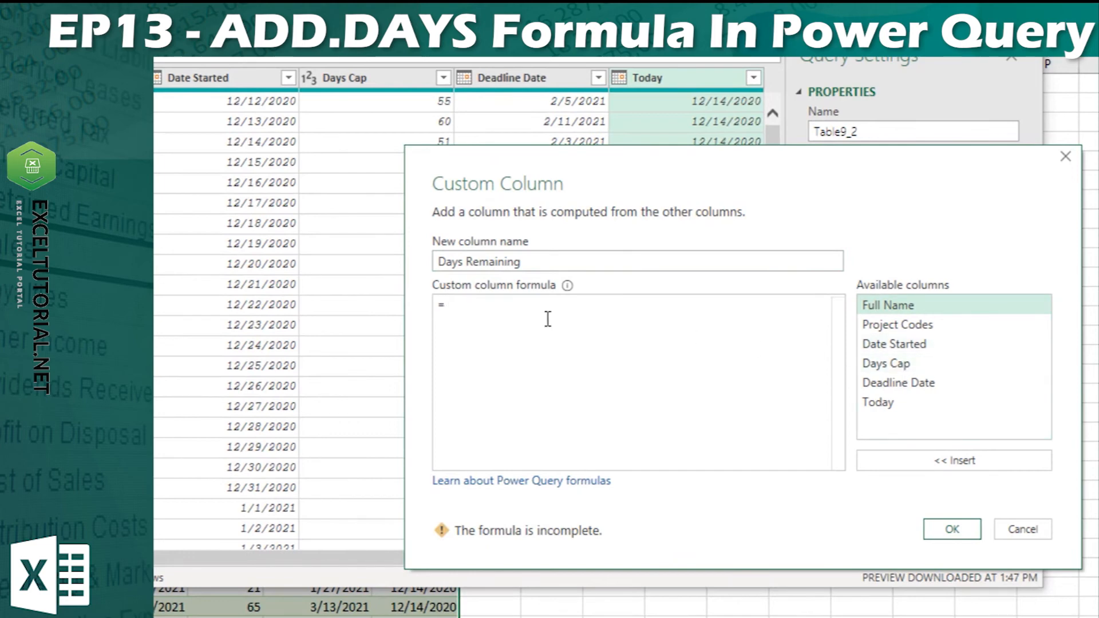
double_click(921, 384)
type("-")
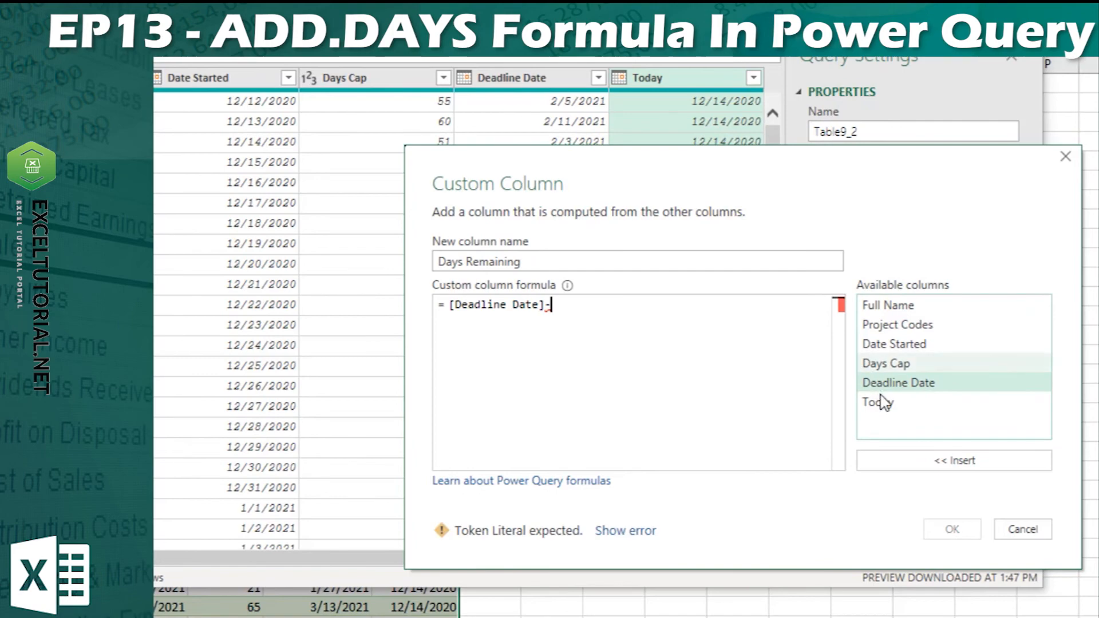
double_click(878, 402)
left_click(955, 528)
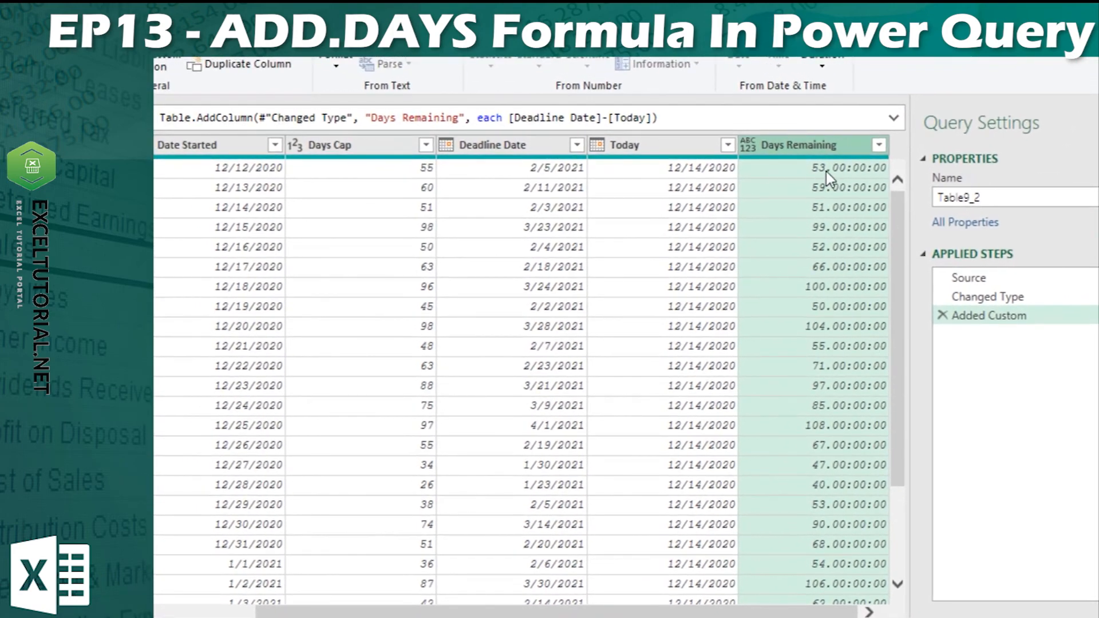
left_click(755, 146)
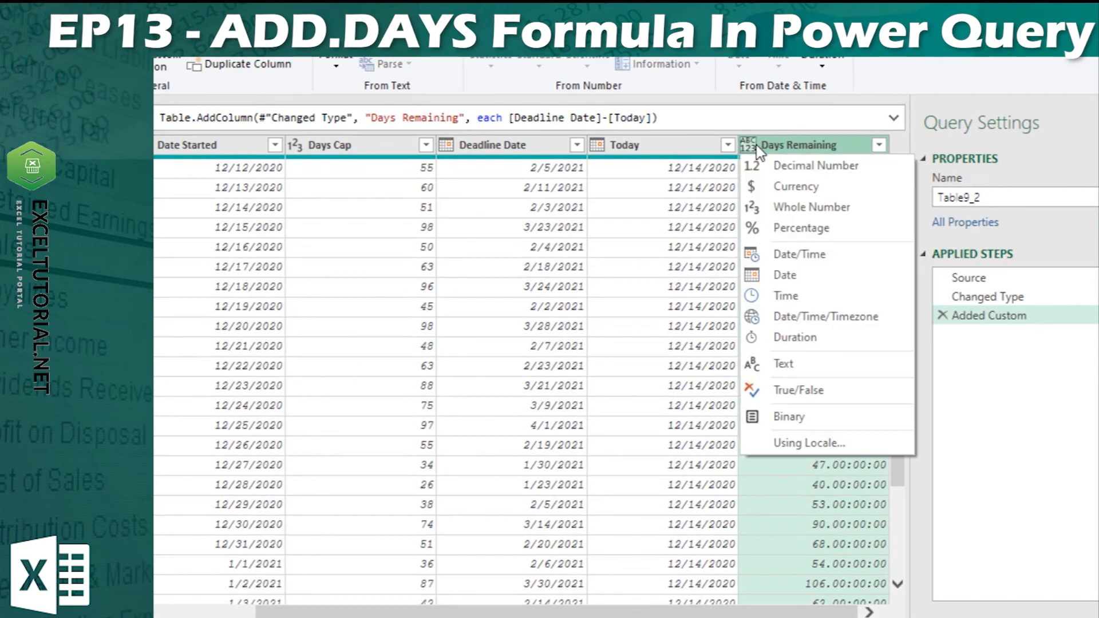
left_click(755, 207)
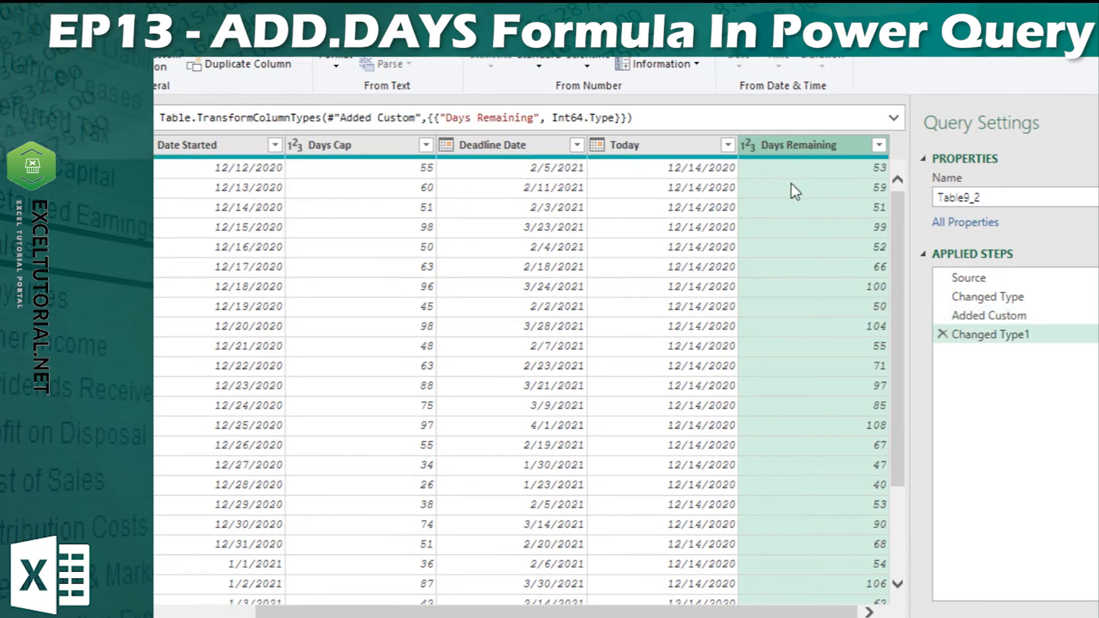
Step: Compare the Days Remaining values with the Days Cap values and review the remaining rows and columns of the query
left_click(882, 168)
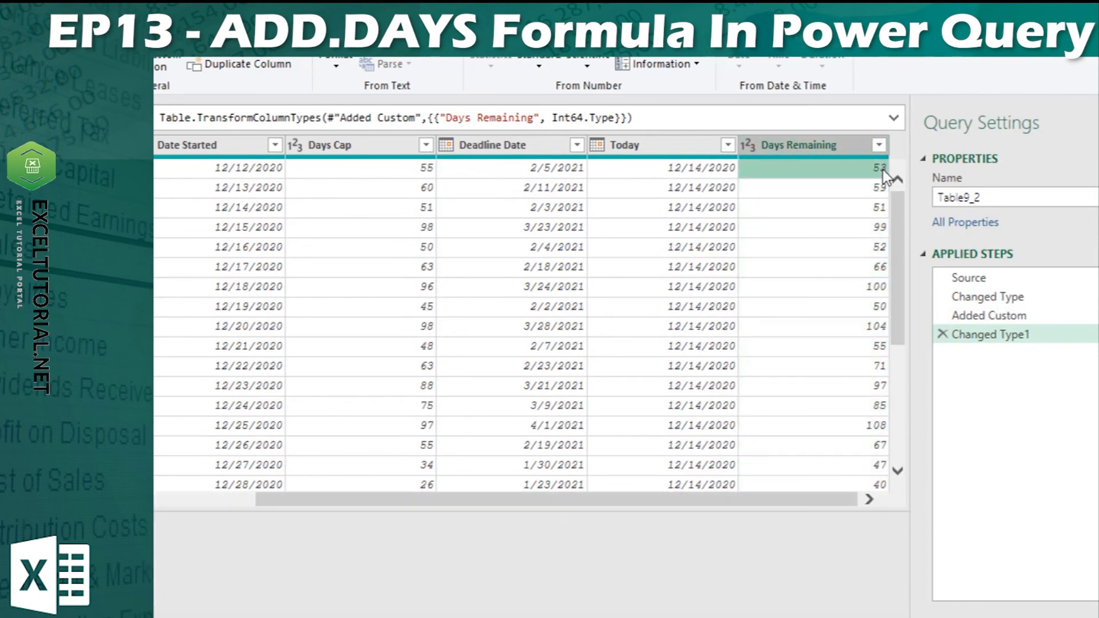
left_click(421, 192)
left_click(853, 191)
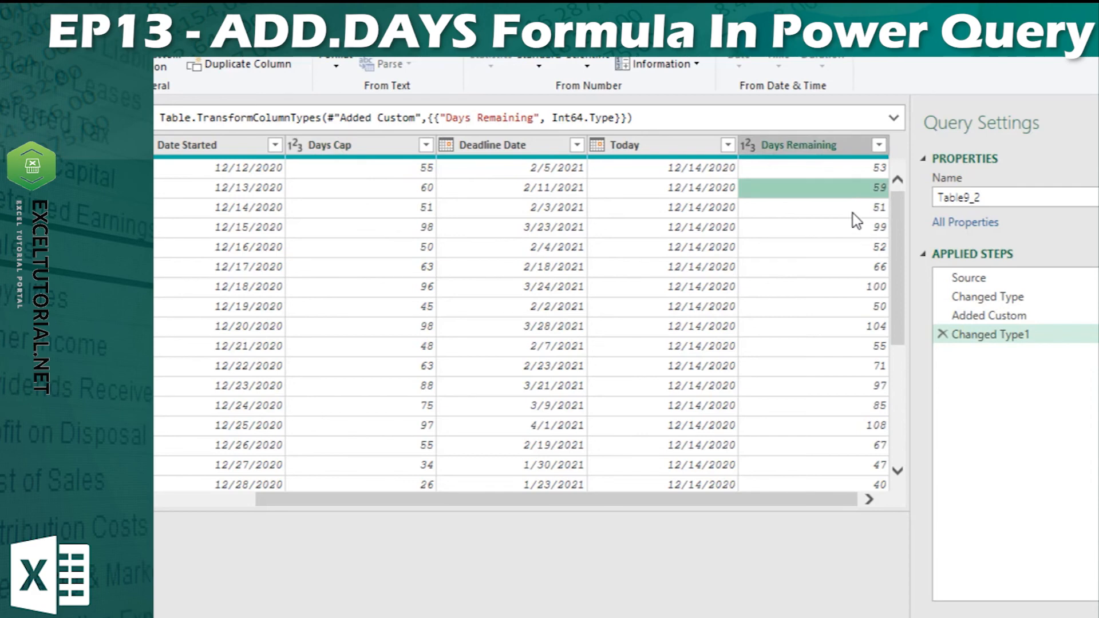
left_click(427, 212)
left_click(867, 208)
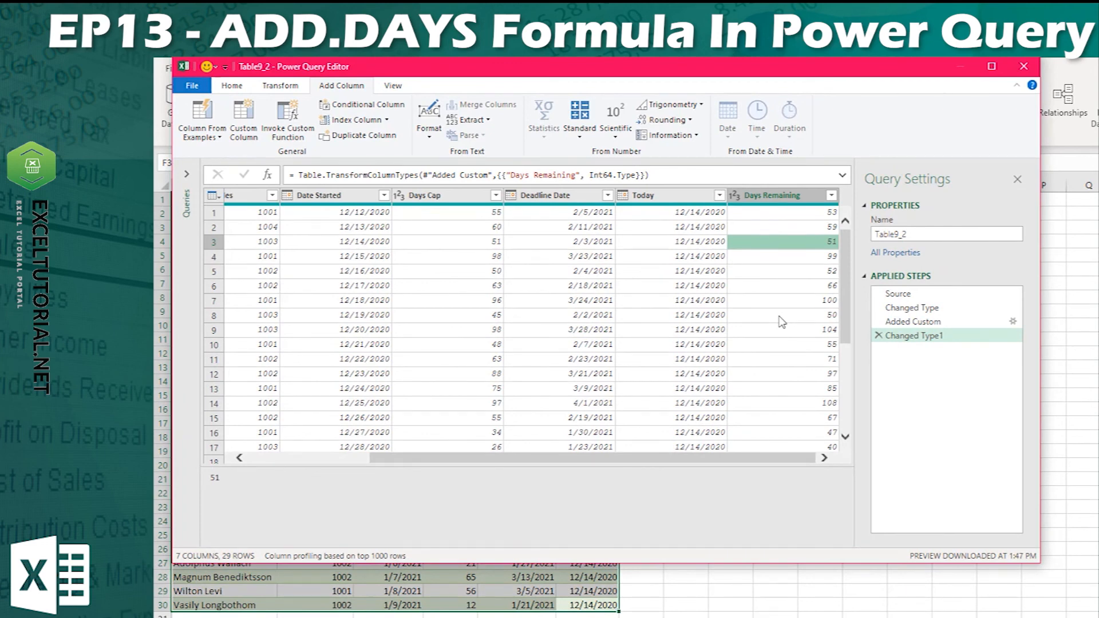
left_click(807, 344)
left_click(804, 330)
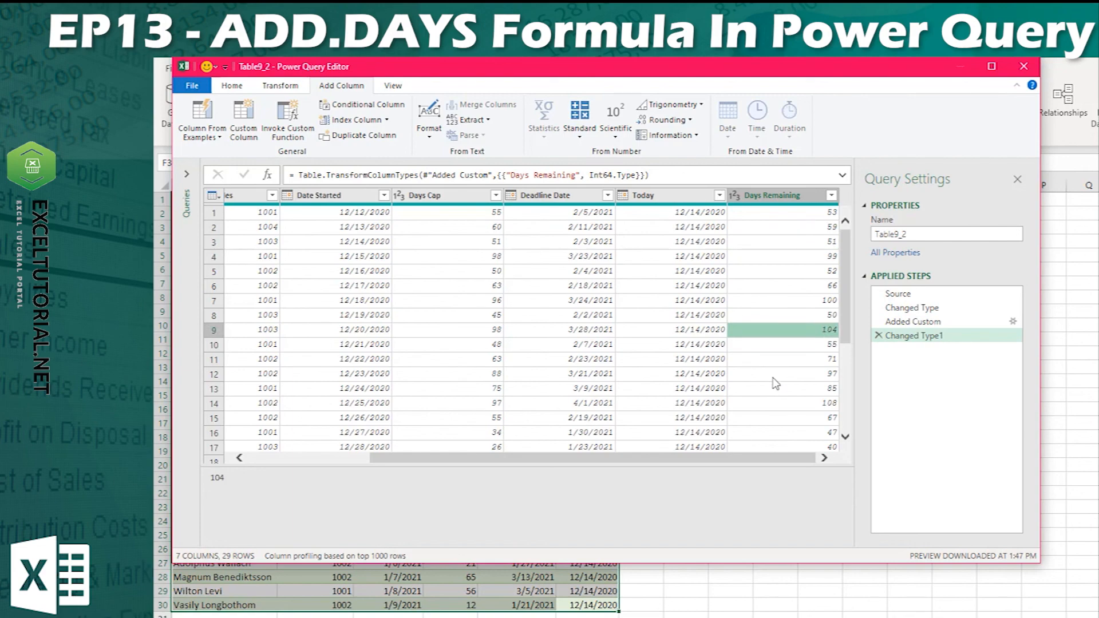
scroll(788, 375, "down", 4)
left_click(296, 458)
left_click_drag(277, 460, 157, 477)
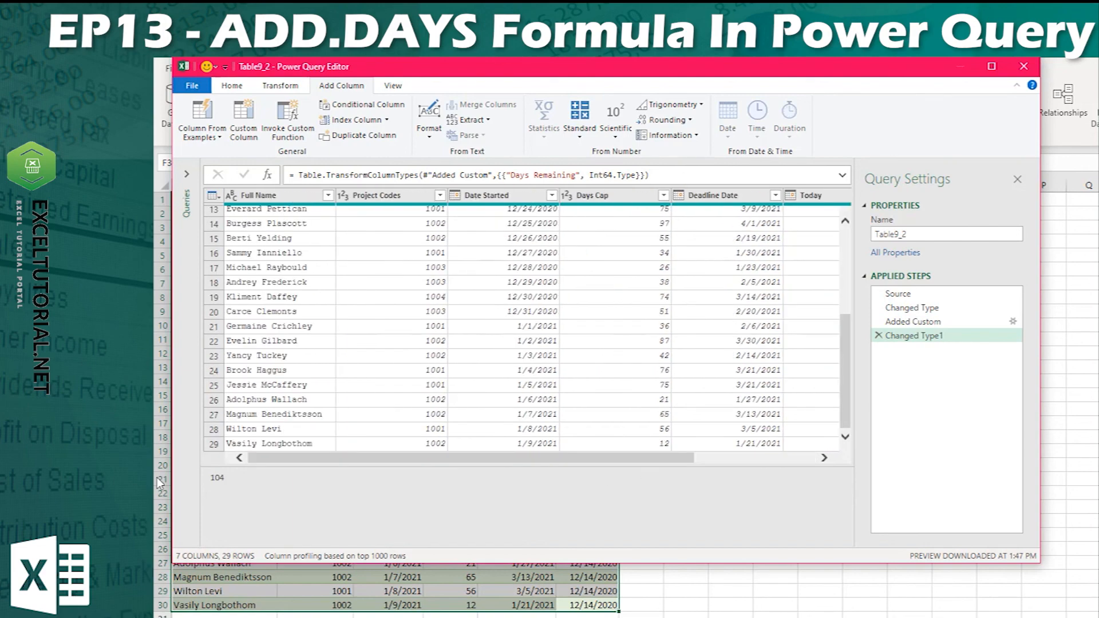